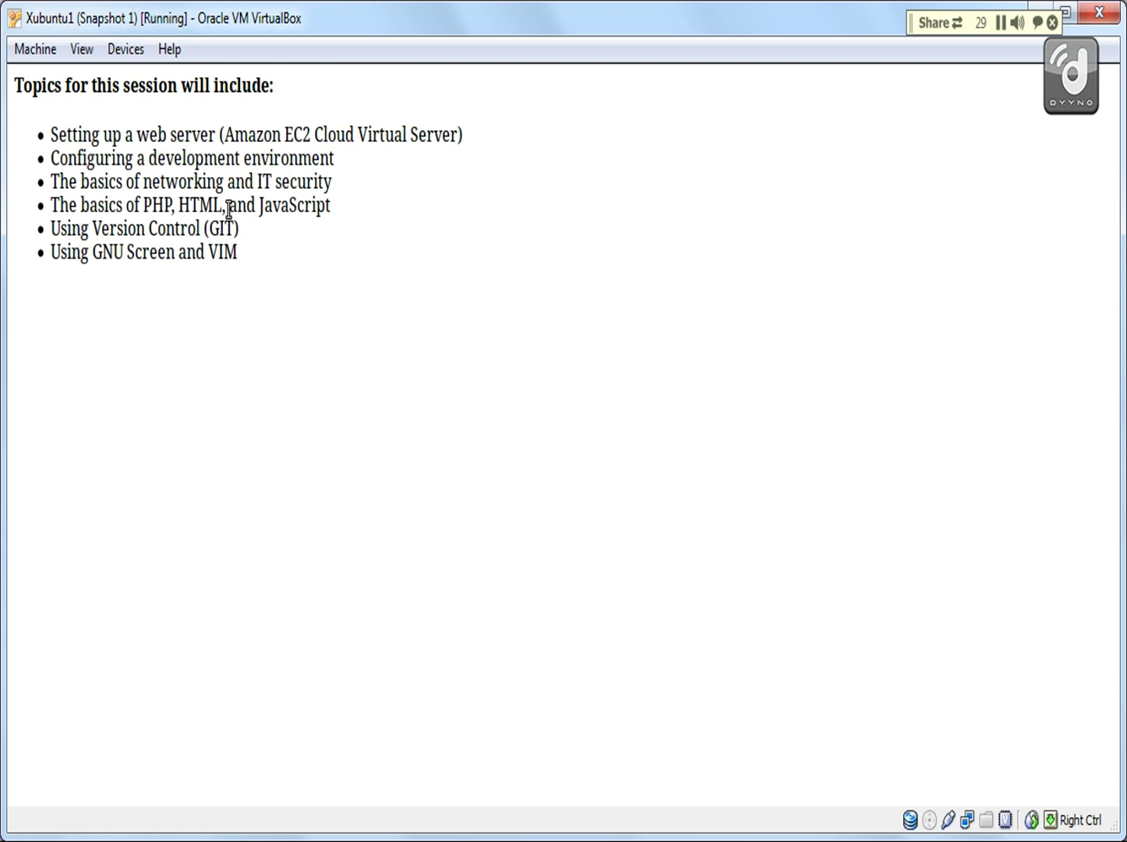
# - Leave full-screen view, go to the EC2 Management Console, start launching a new instance, and close the Live Stream Information page
pyautogui.press('F11')
pyautogui.click(165, 173)
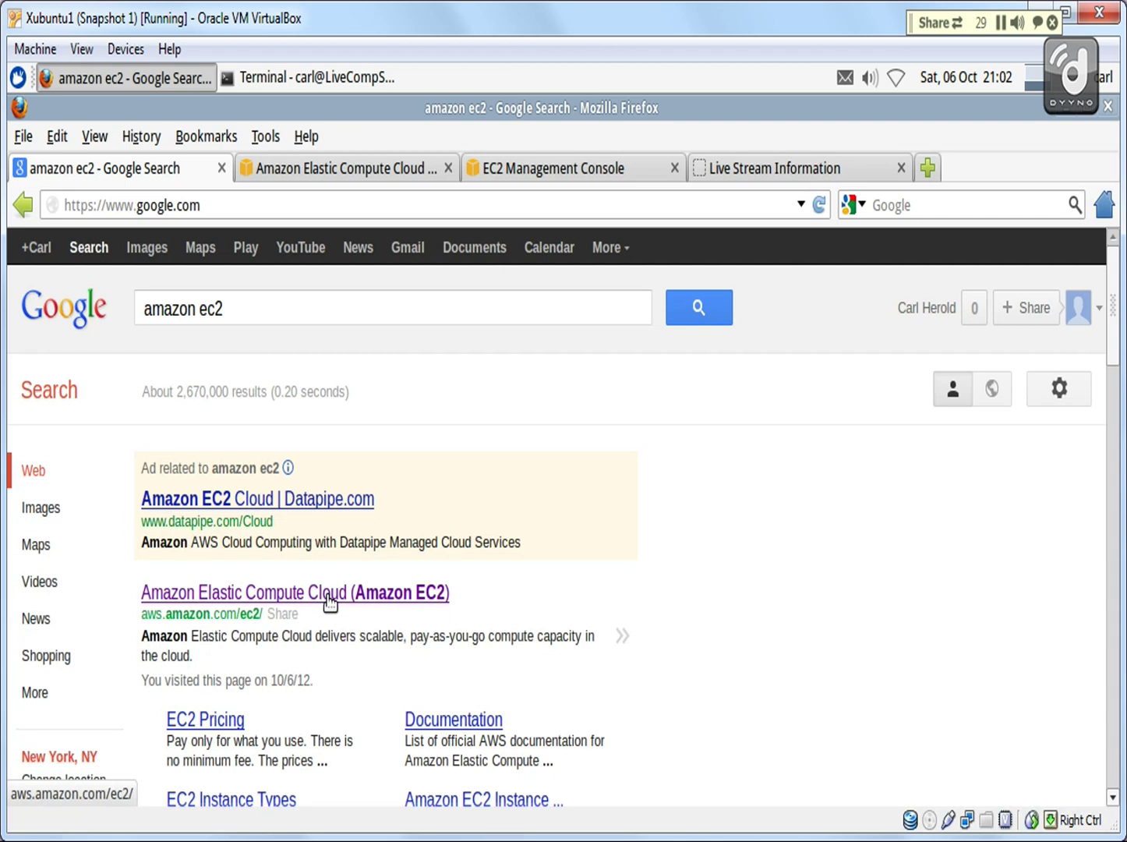
pyautogui.moveTo(330, 594); pyautogui.dragTo(335, 171)
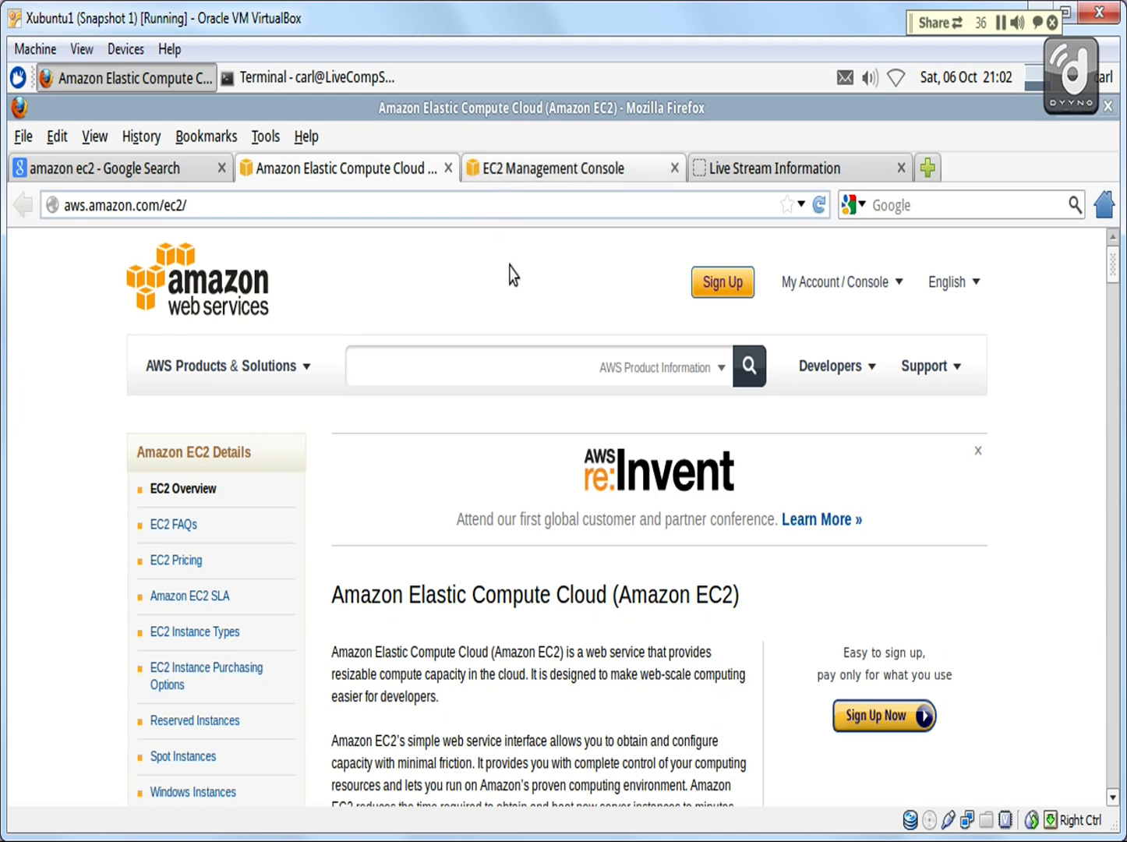
pyautogui.click(533, 168)
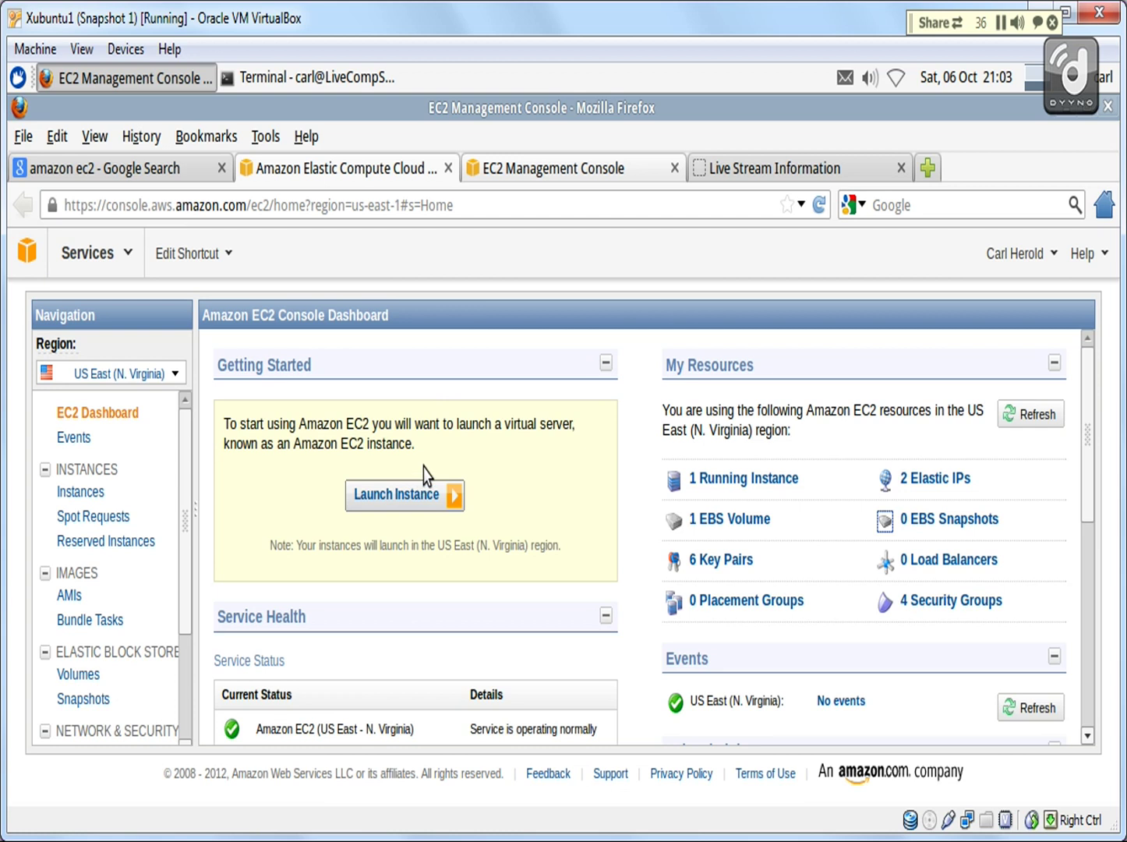
pyautogui.click(421, 503)
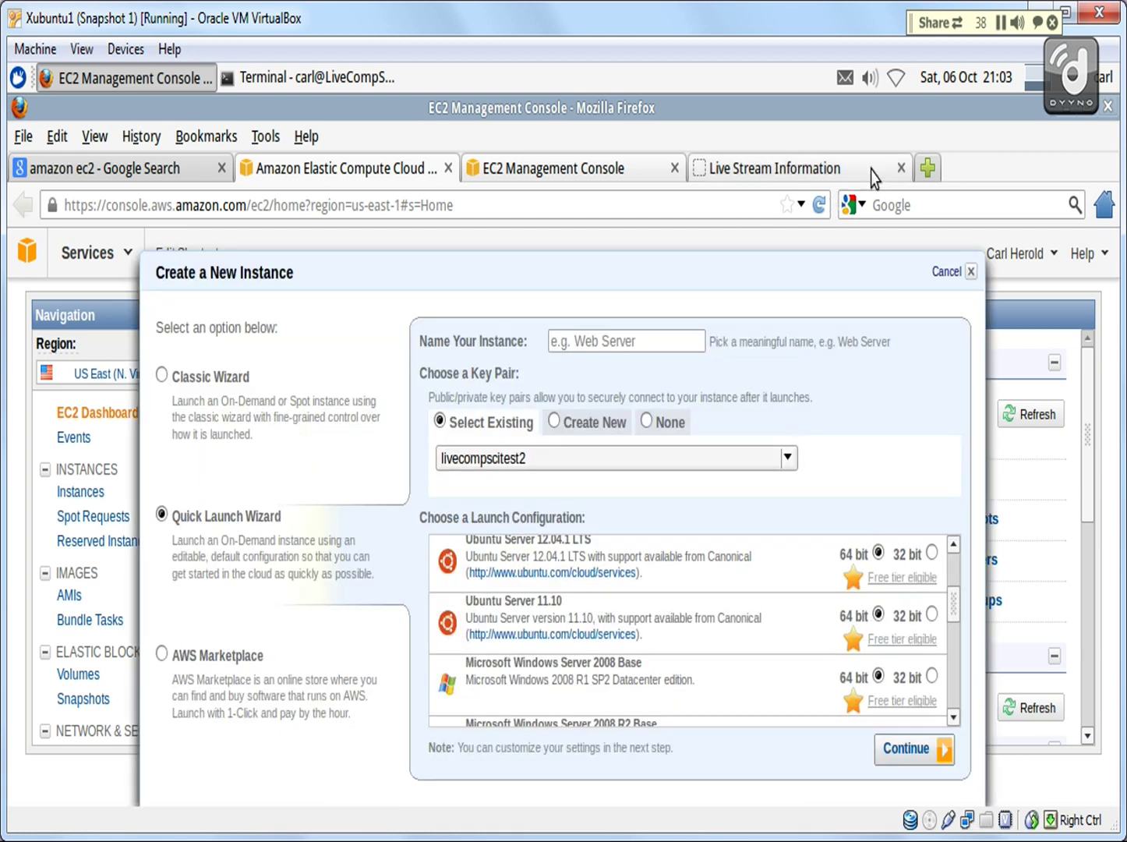
pyautogui.click(900, 167)
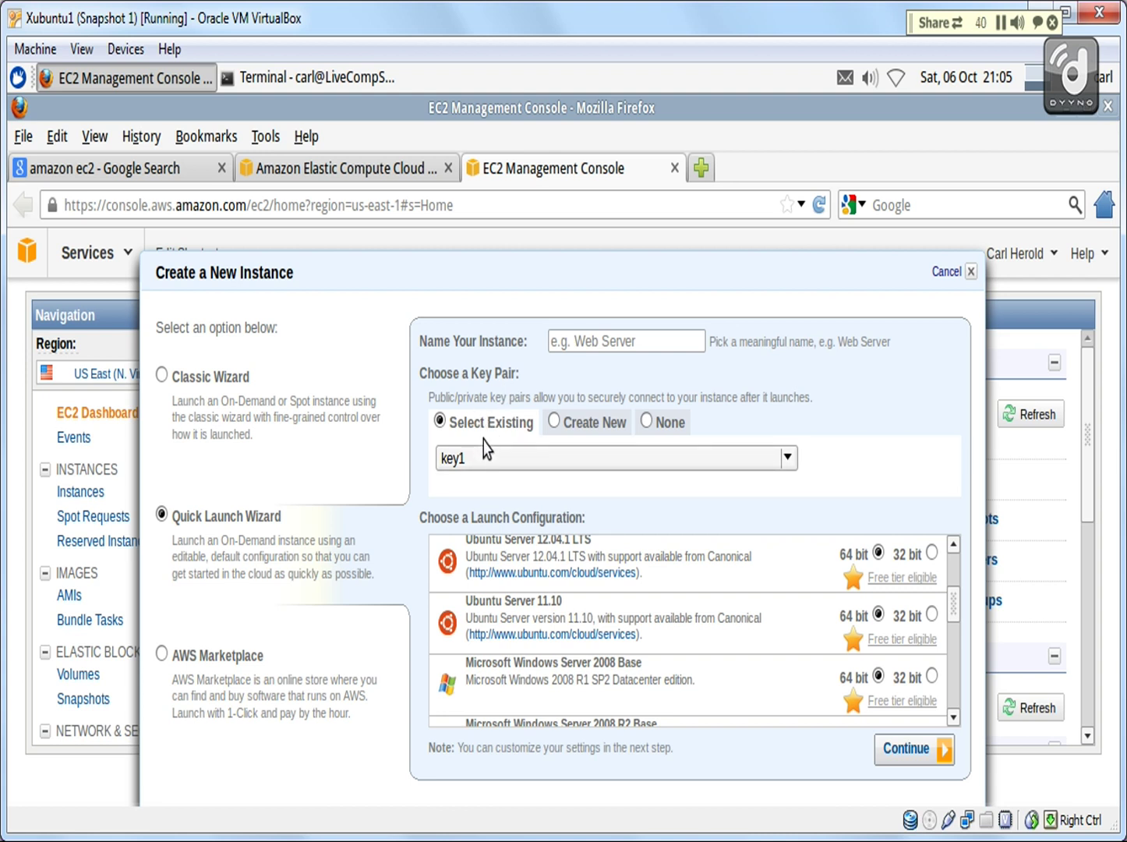
# - Create a new key pair named livecompsci for the instance and save the livecompsci.pem file
pyautogui.click(554, 422)
pyautogui.click(584, 462)
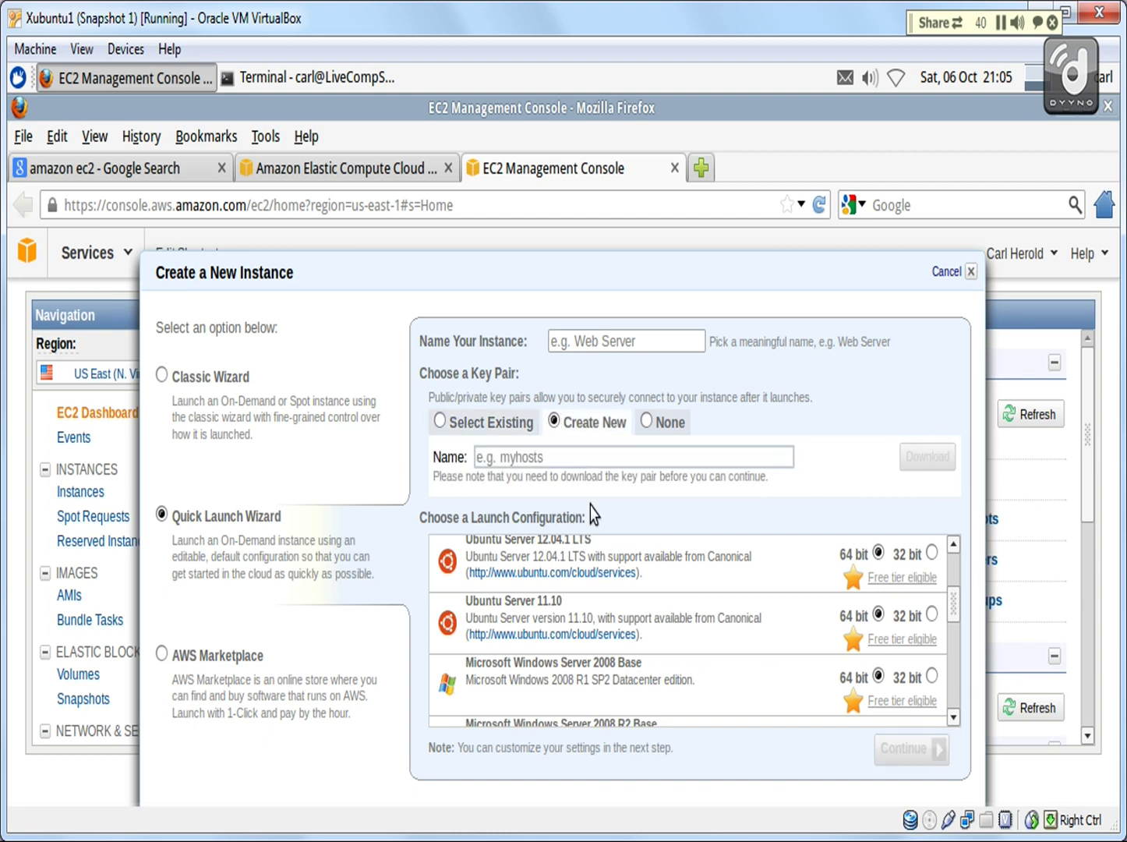
pyautogui.write('livecompsci')
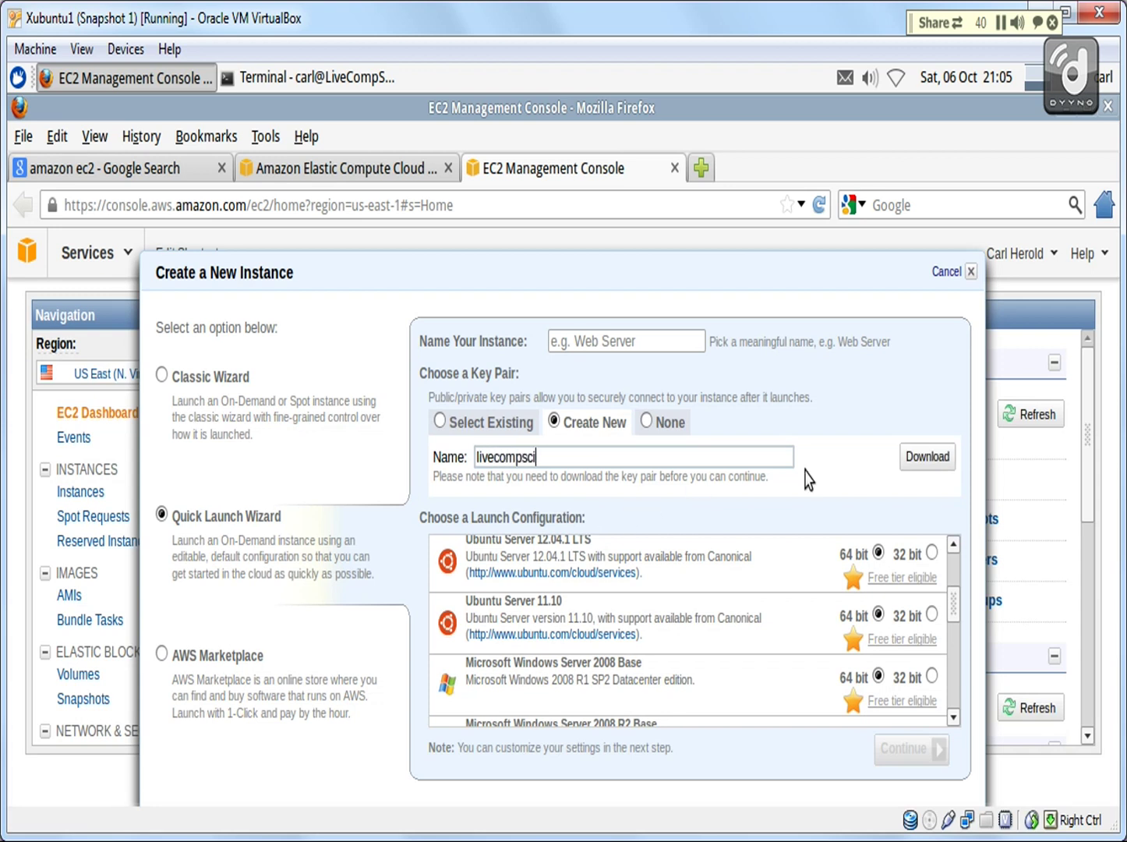
pyautogui.click(925, 466)
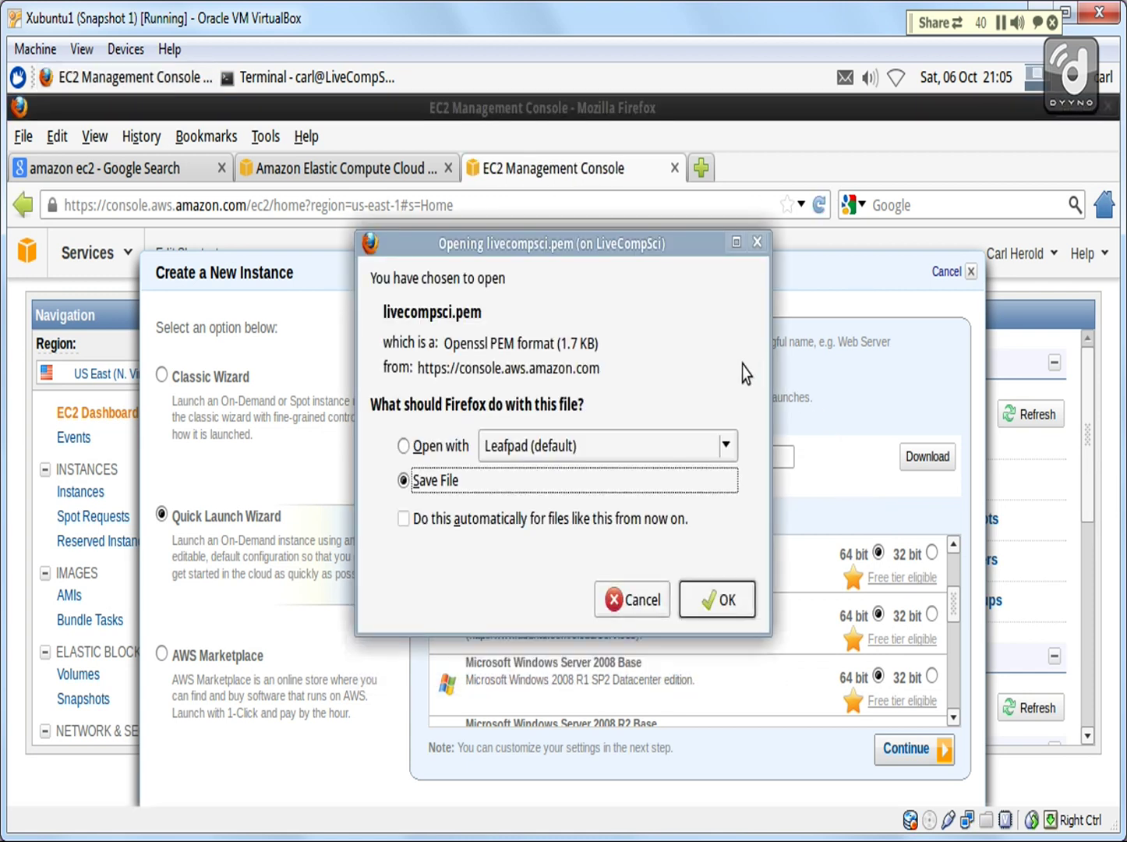
pyautogui.click(736, 600)
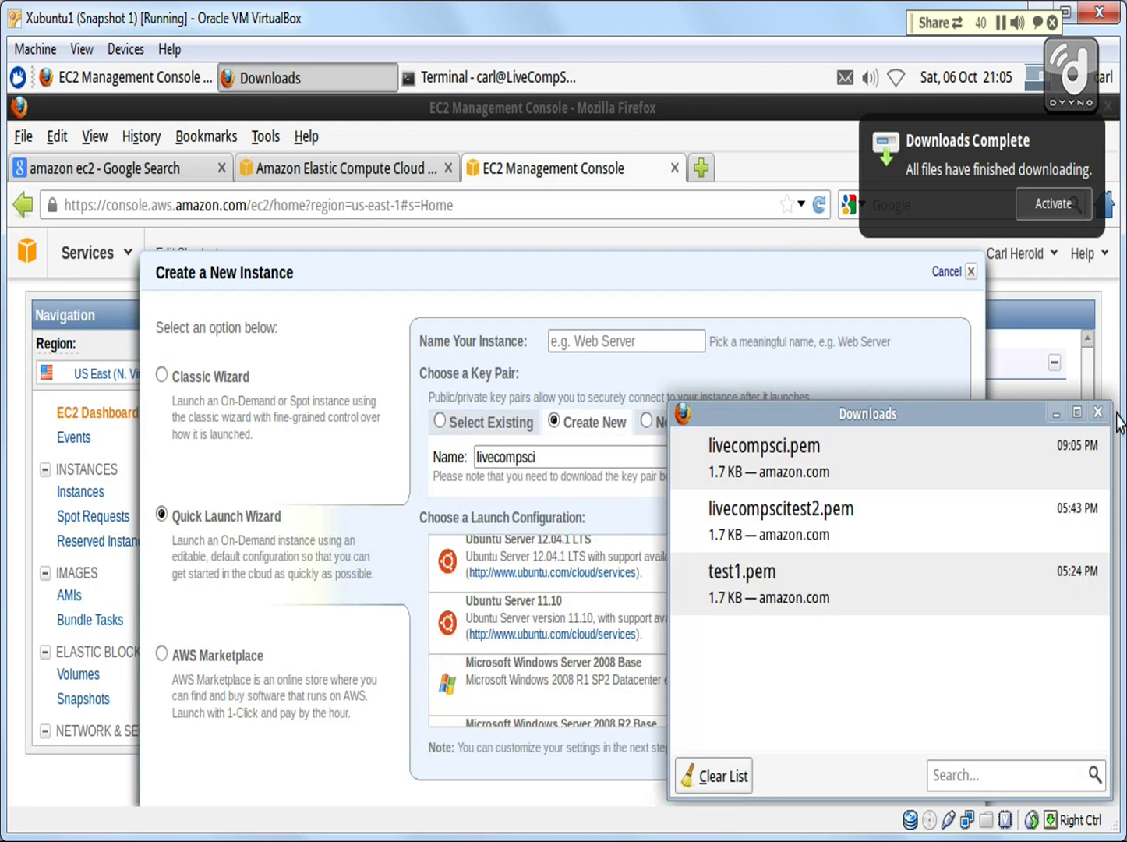
pyautogui.click(1098, 411)
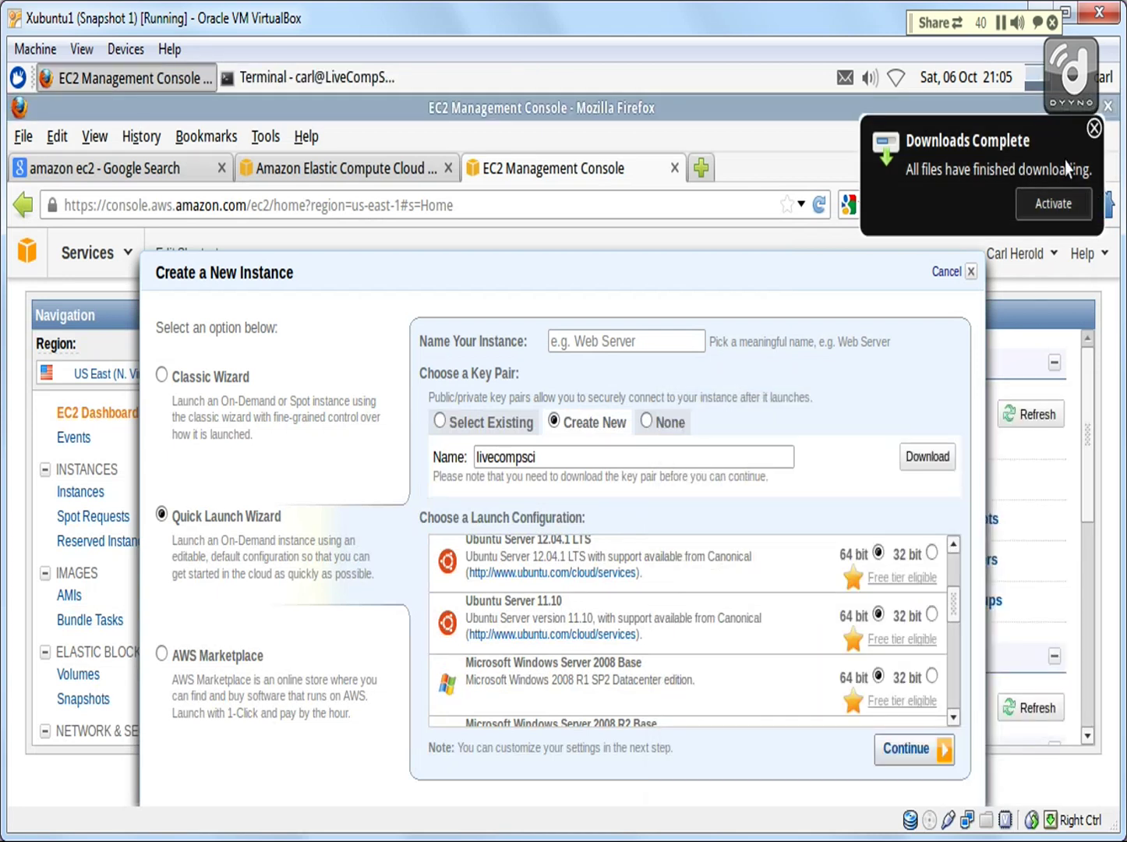
pyautogui.click(1094, 128)
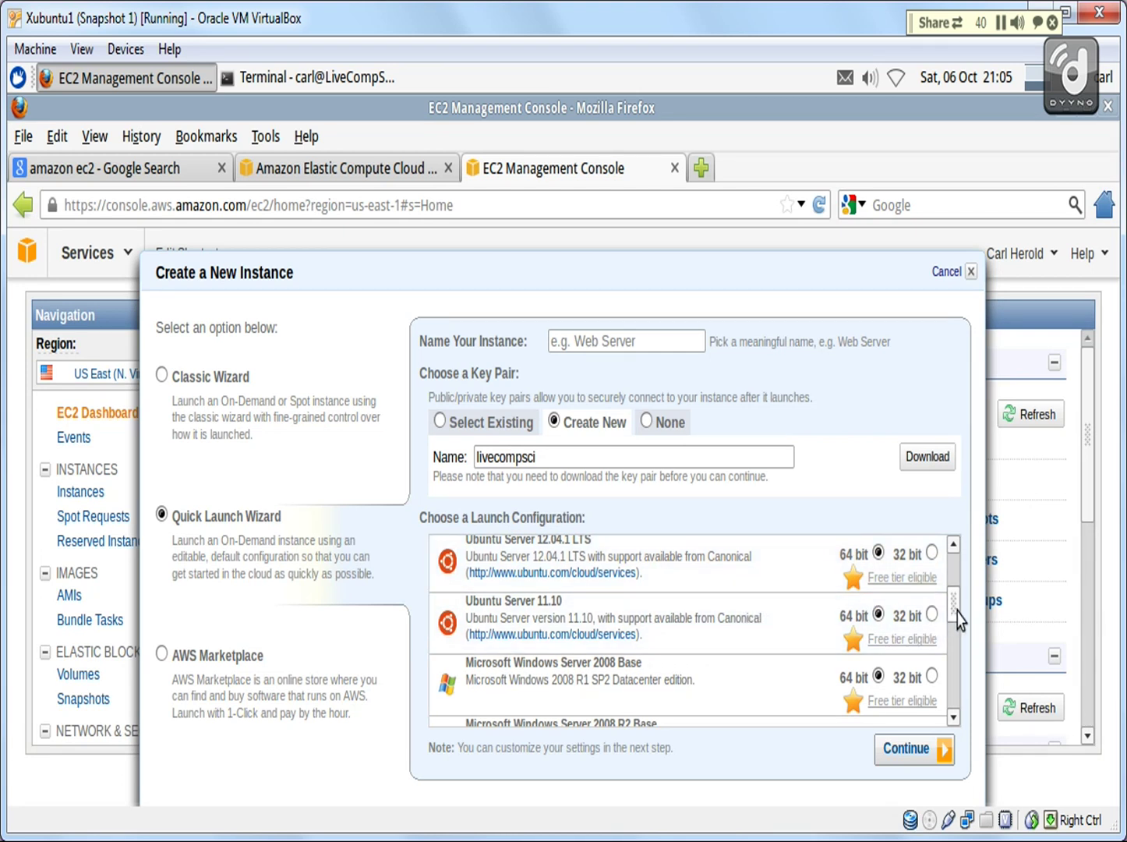
# - Choose the 64-bit Ubuntu Server 12.04.1 LTS launch configuration and continue to the settings review
pyautogui.moveTo(955, 617); pyautogui.dragTo(957, 604)
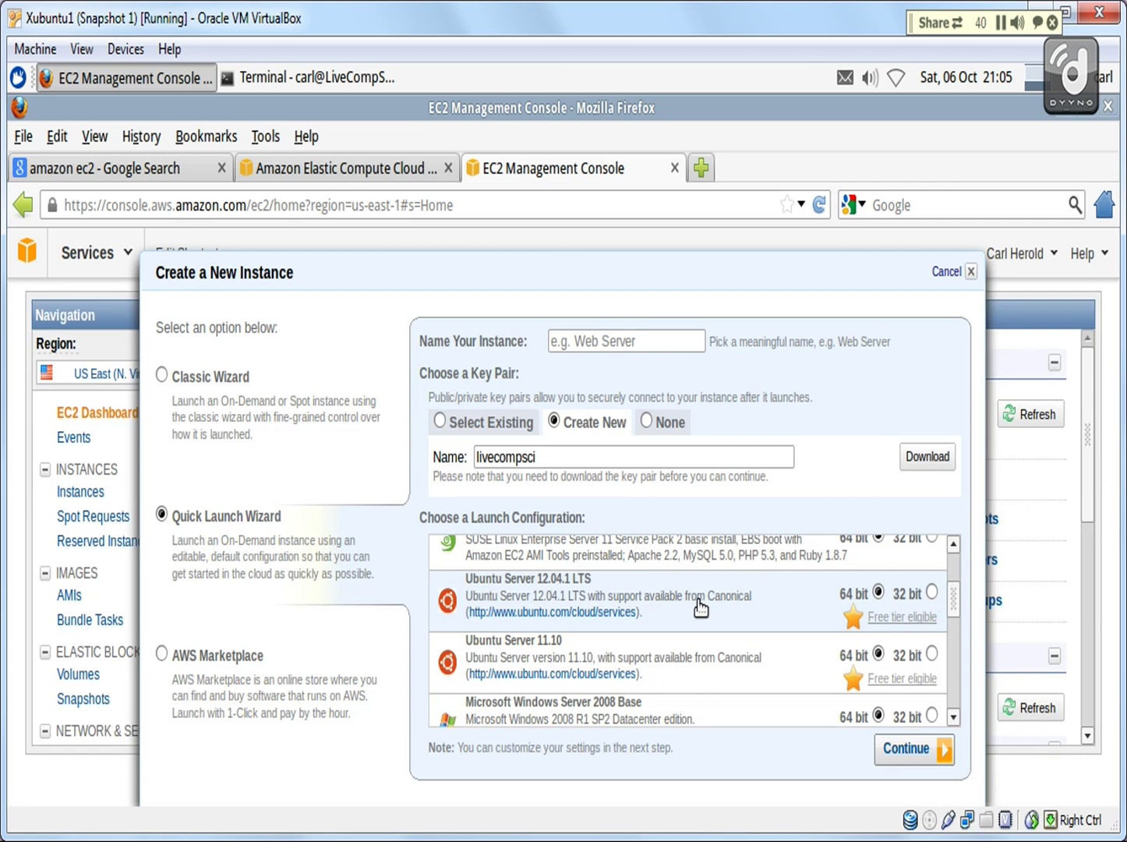
pyautogui.click(916, 751)
pyautogui.click(918, 750)
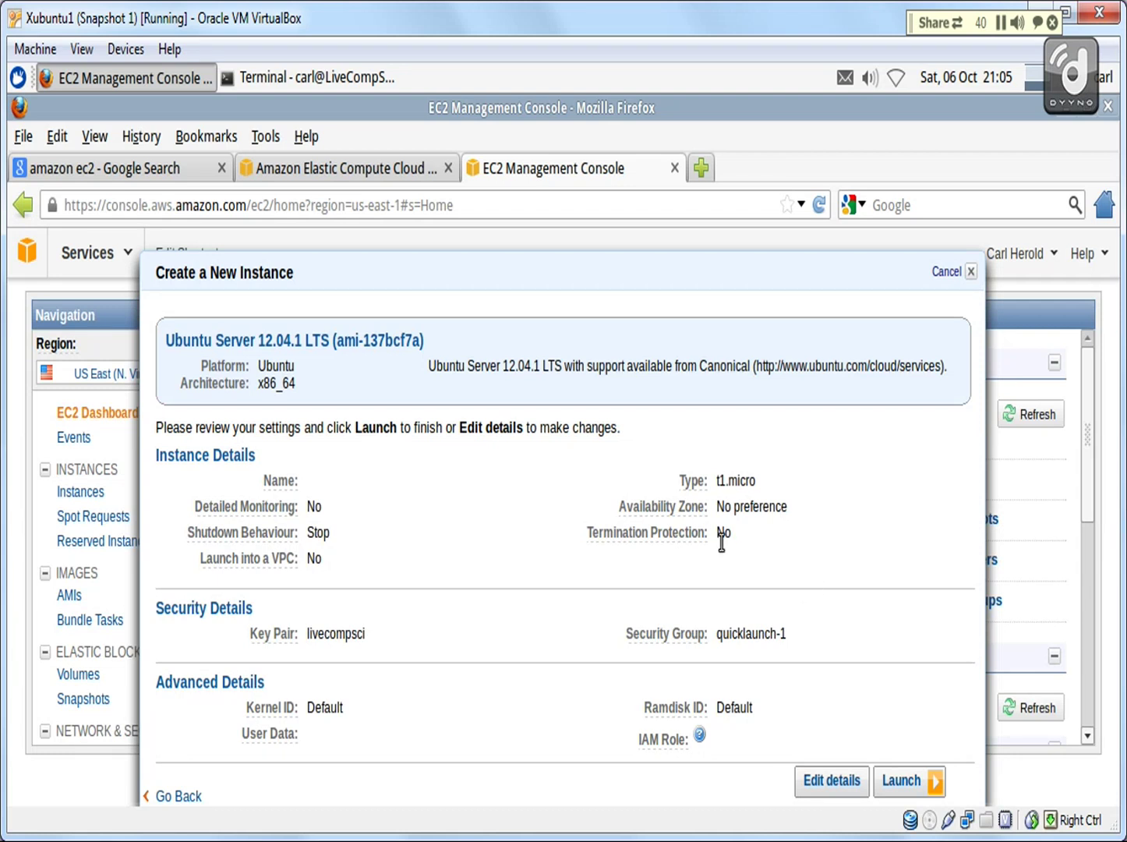
# - Edit the instance's security settings to define a new security group with livecompsci as both name and description
pyautogui.click(824, 792)
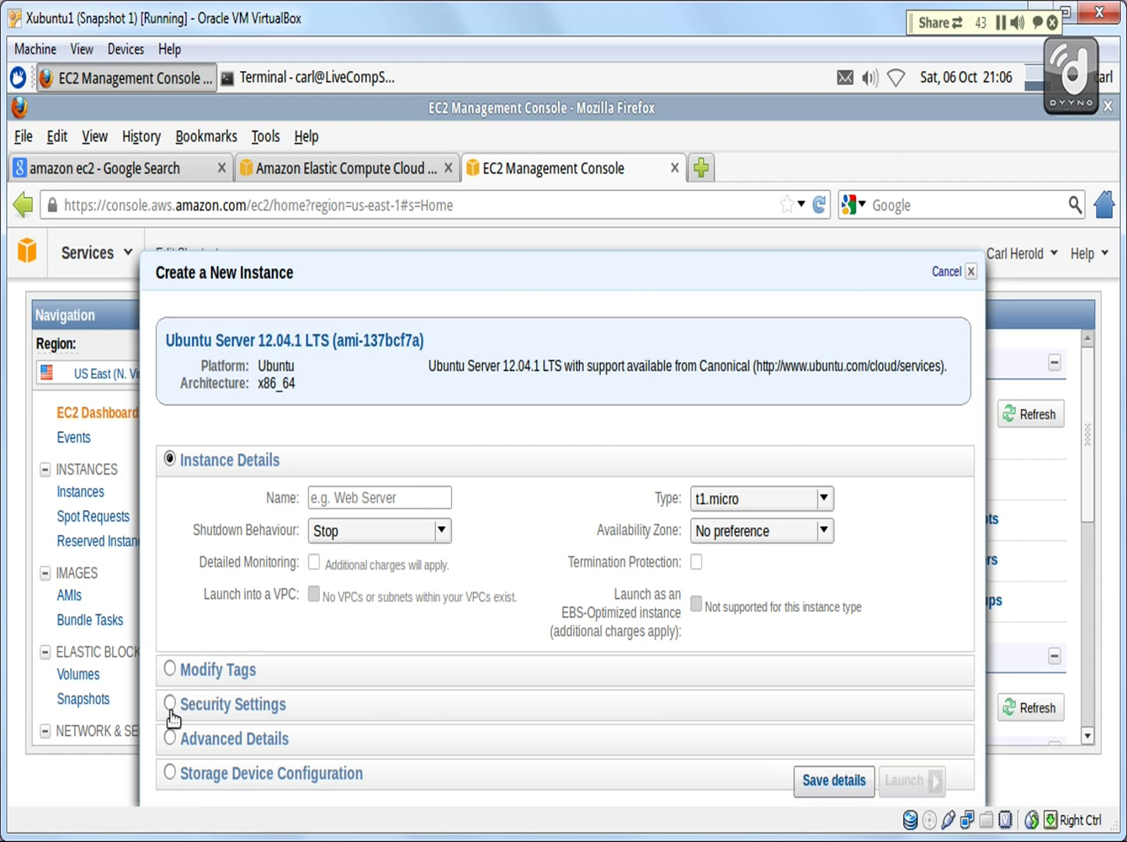
pyautogui.click(205, 711)
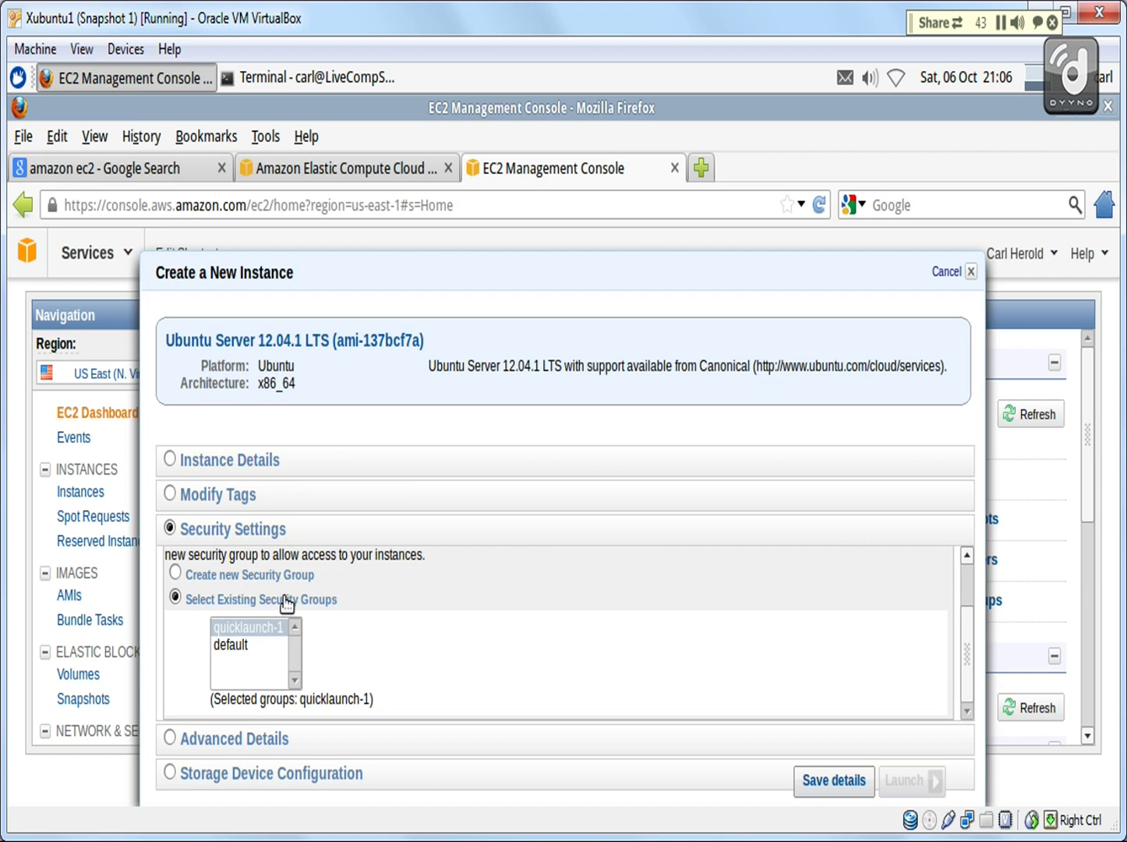
pyautogui.click(213, 575)
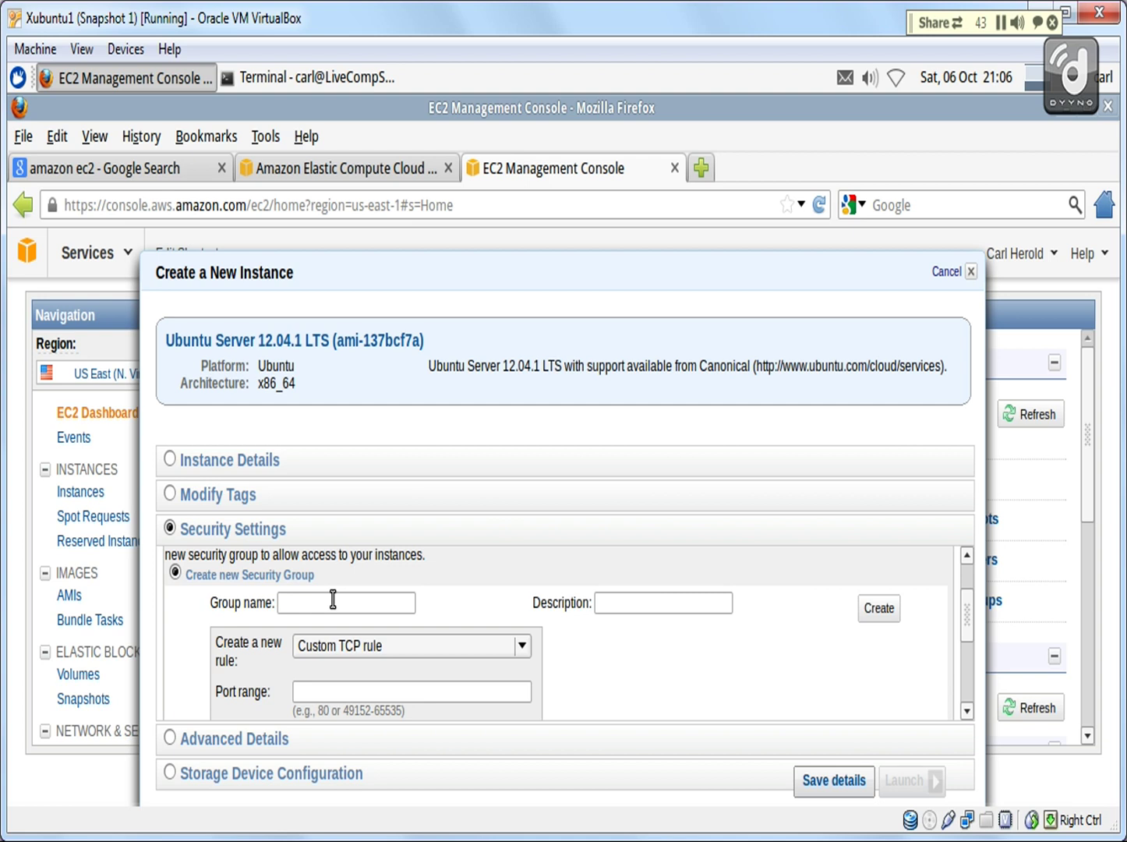
pyautogui.click(340, 601)
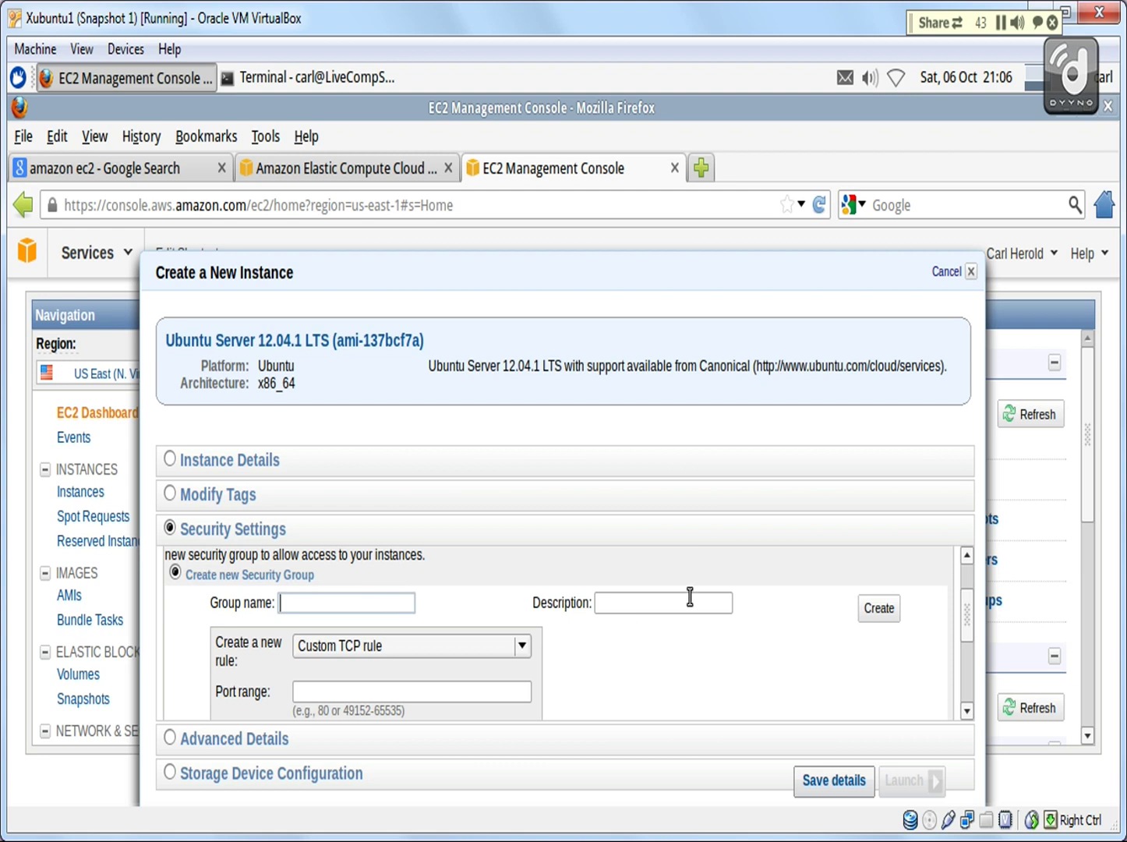
pyautogui.moveTo(966, 604); pyautogui.dragTo(968, 623)
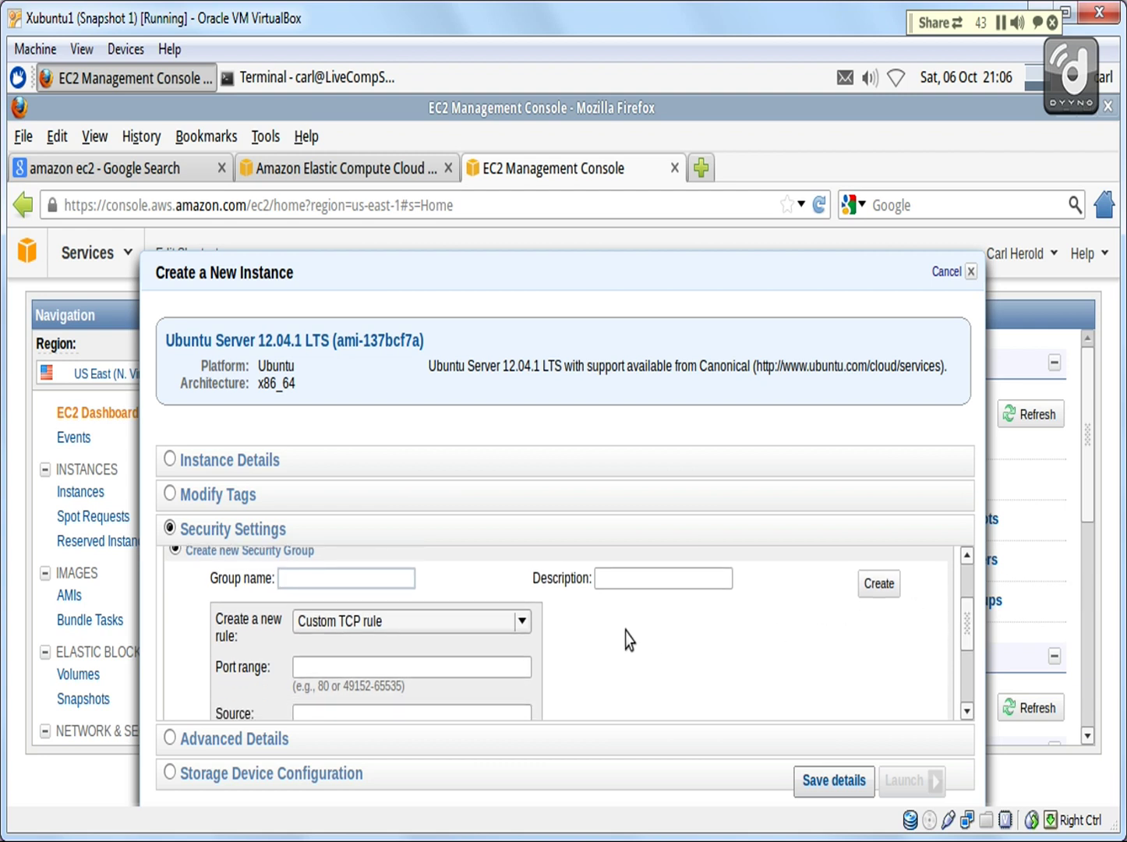
pyautogui.write('livecompsci')
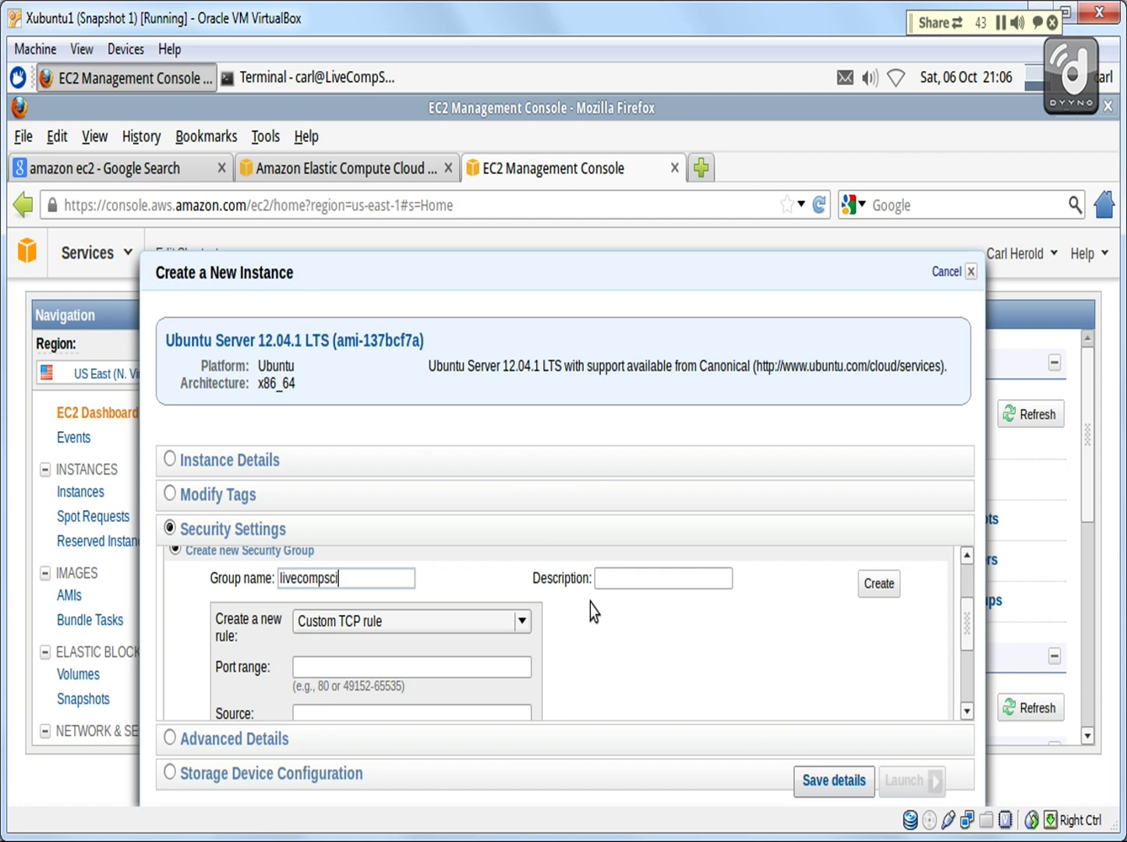
pyautogui.click(613, 578)
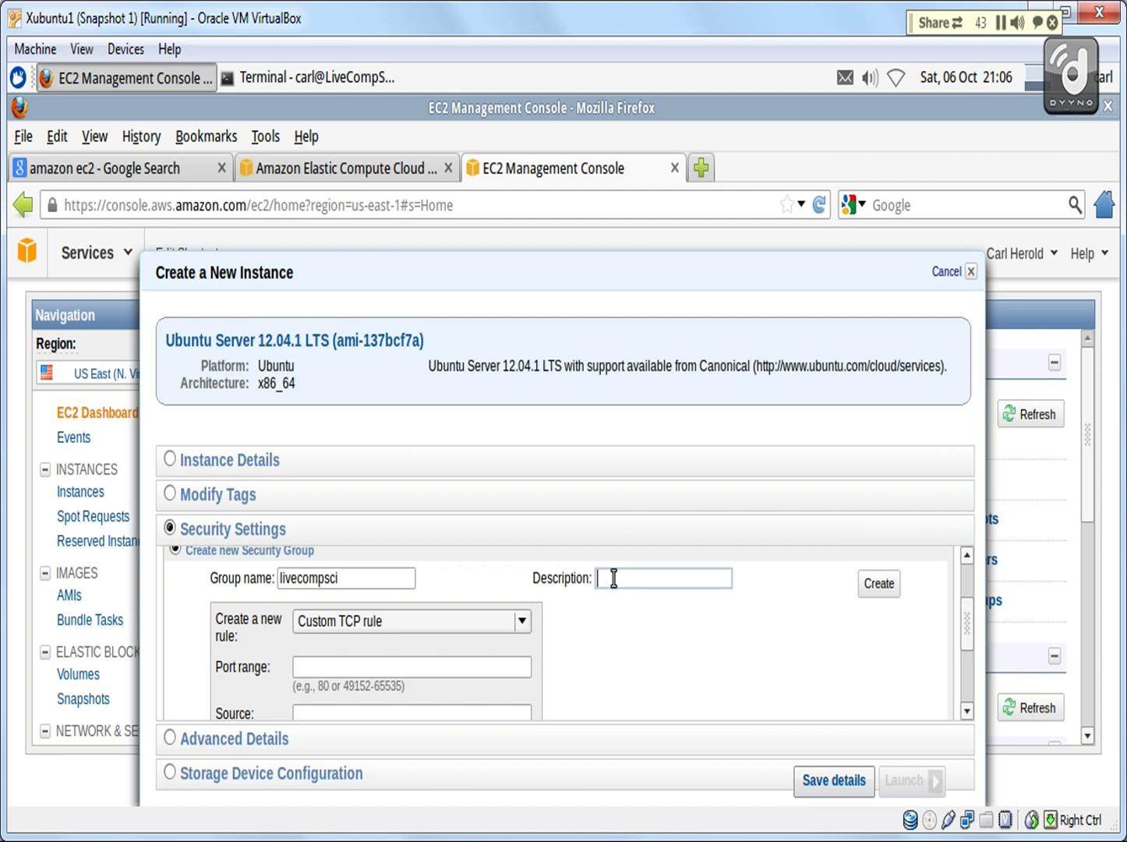
pyautogui.write('livecompsci')
# - Add a custom TCP rule for port 22 with source 0.0.0.0/0 to the new security group
pyautogui.click(385, 670)
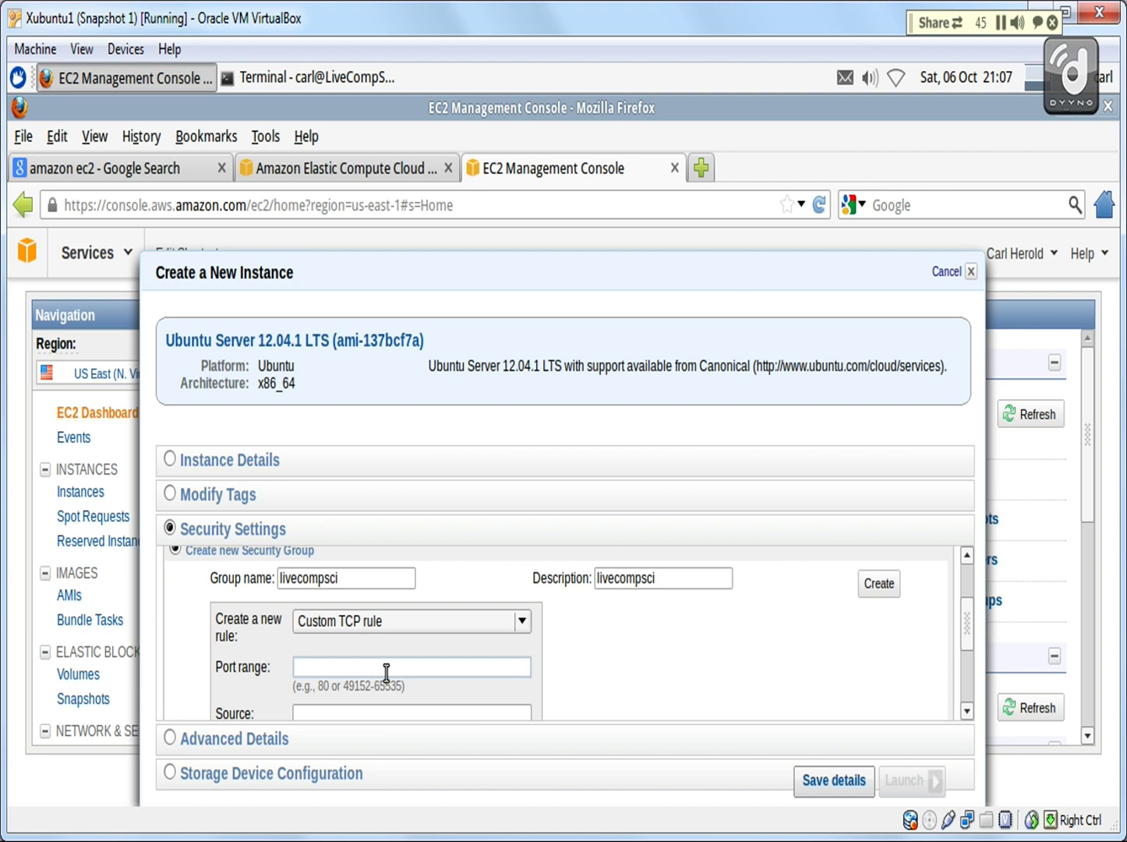
pyautogui.write('22')
pyautogui.moveTo(963, 646); pyautogui.dragTo(964, 663)
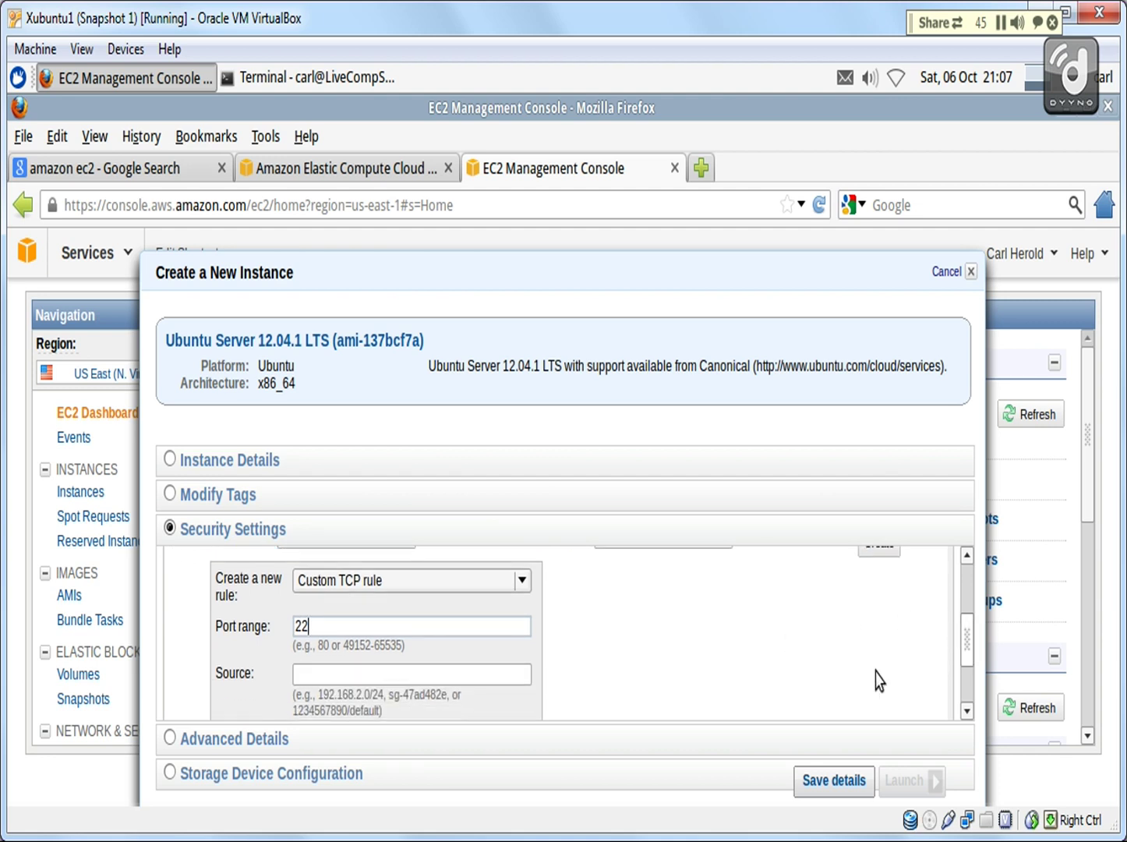
pyautogui.click(492, 674)
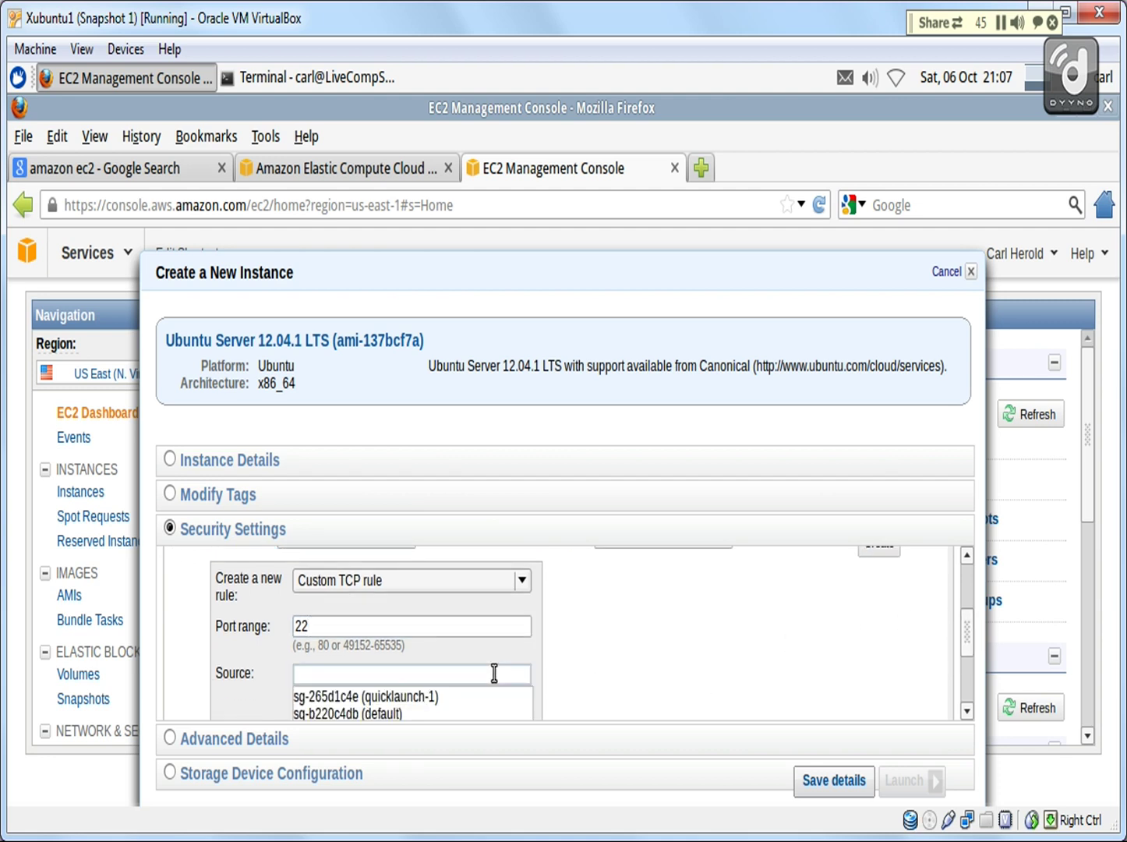
pyautogui.write('0.0.0.0/0')
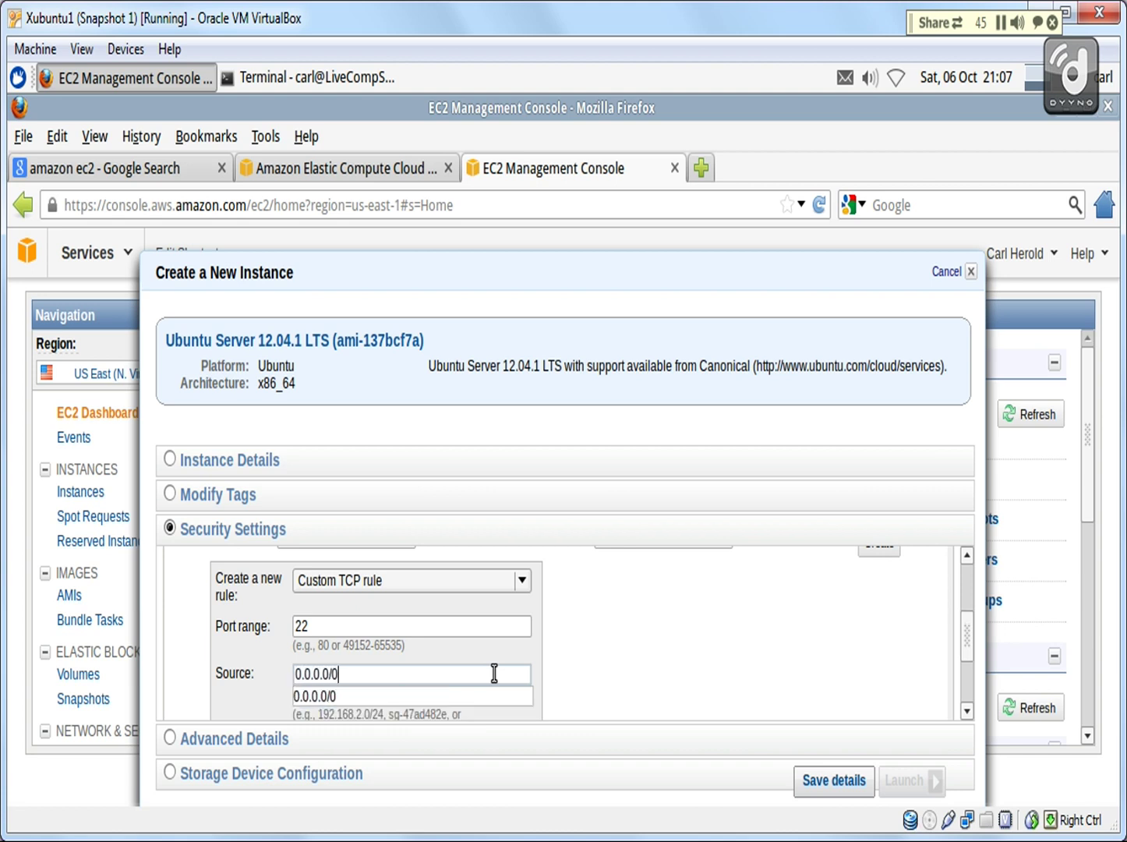
pyautogui.press('Escape')
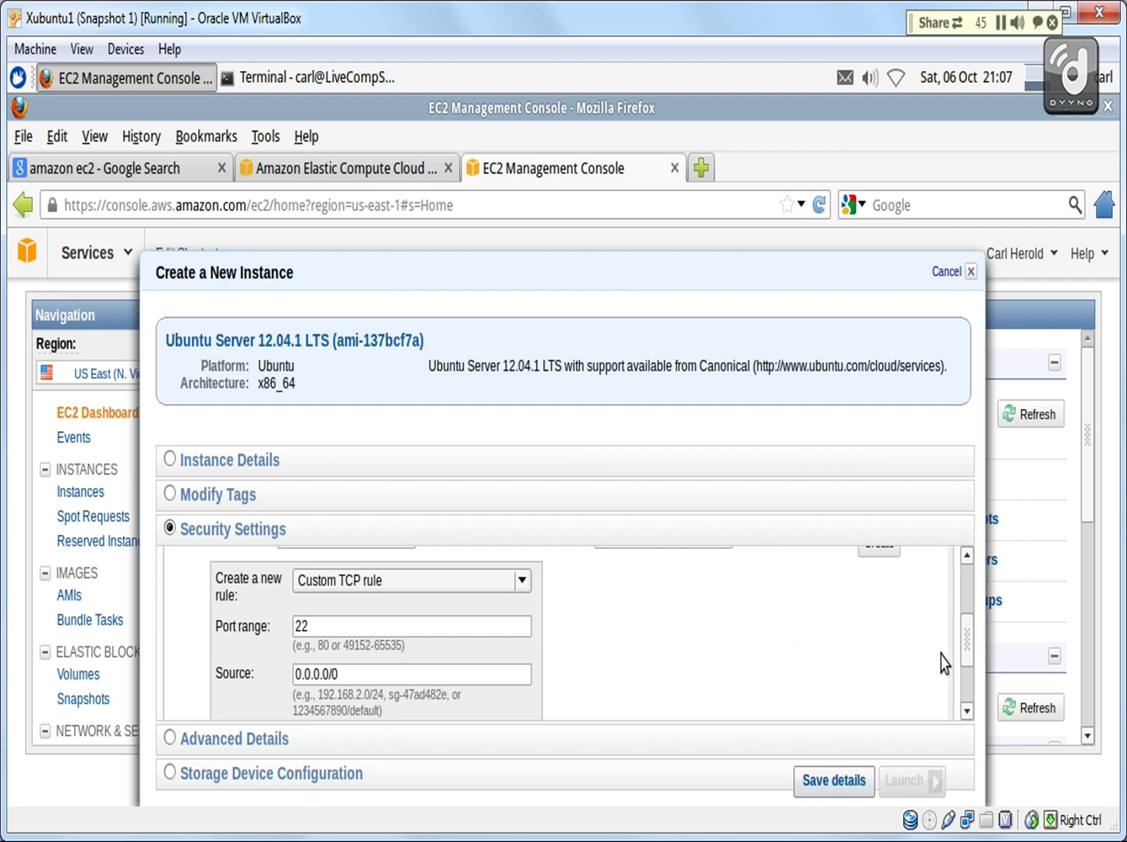
pyautogui.scroll(-2, 965, 654)
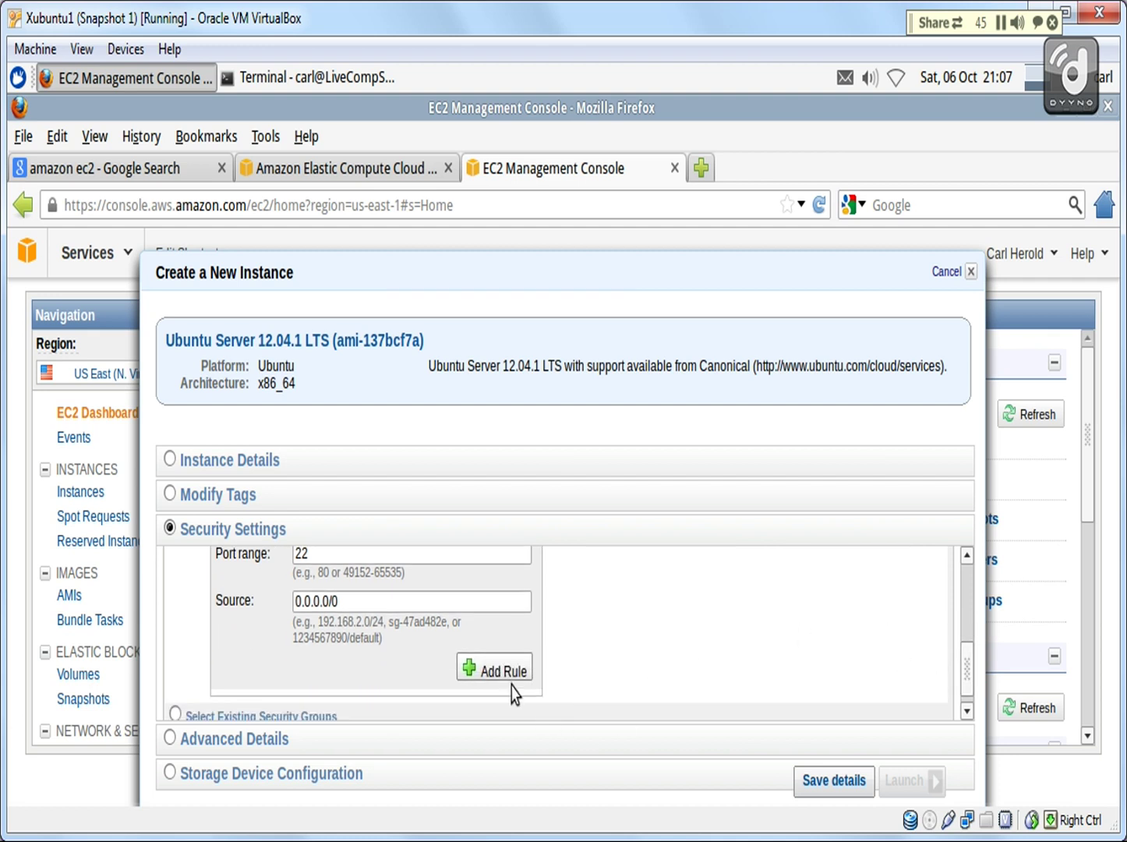
pyautogui.click(510, 671)
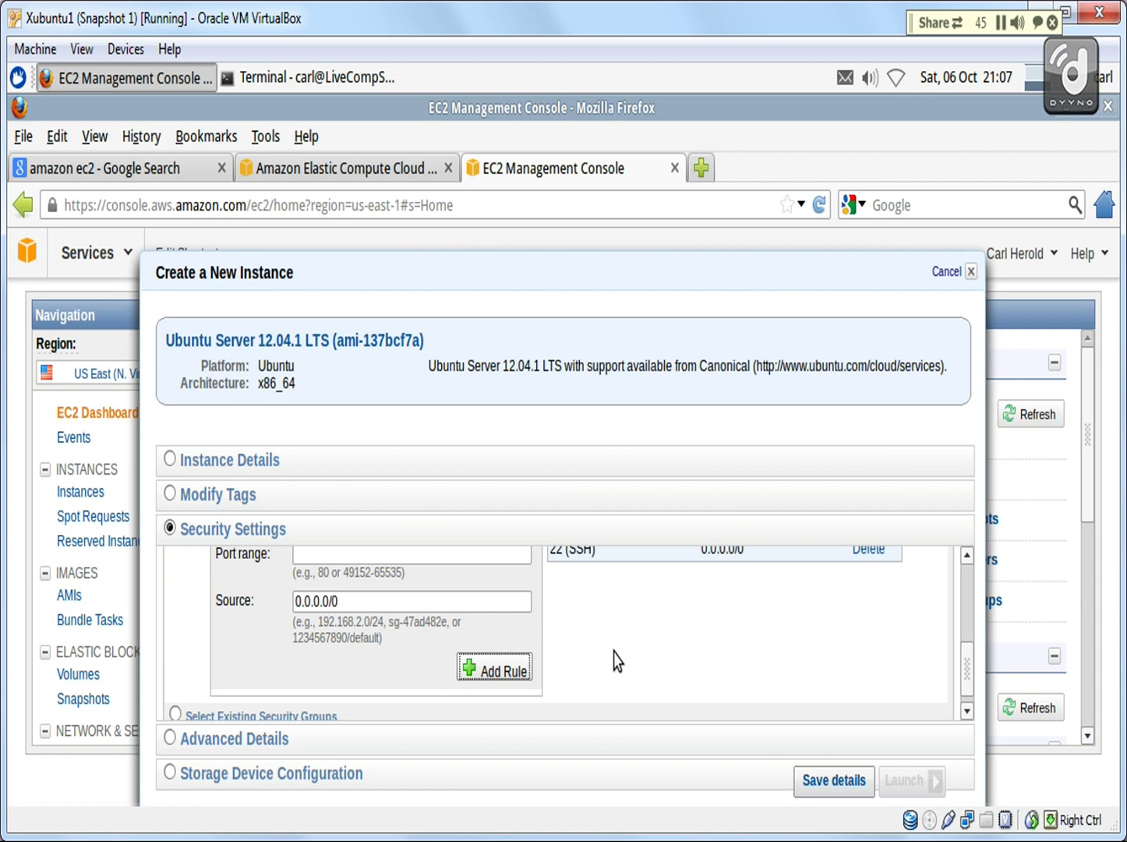
# - Add custom TCP rules for ports 80 and 443 with source 0.0.0.0/0 to the new security group
pyautogui.moveTo(966, 662); pyautogui.dragTo(765, 642)
pyautogui.click(516, 584)
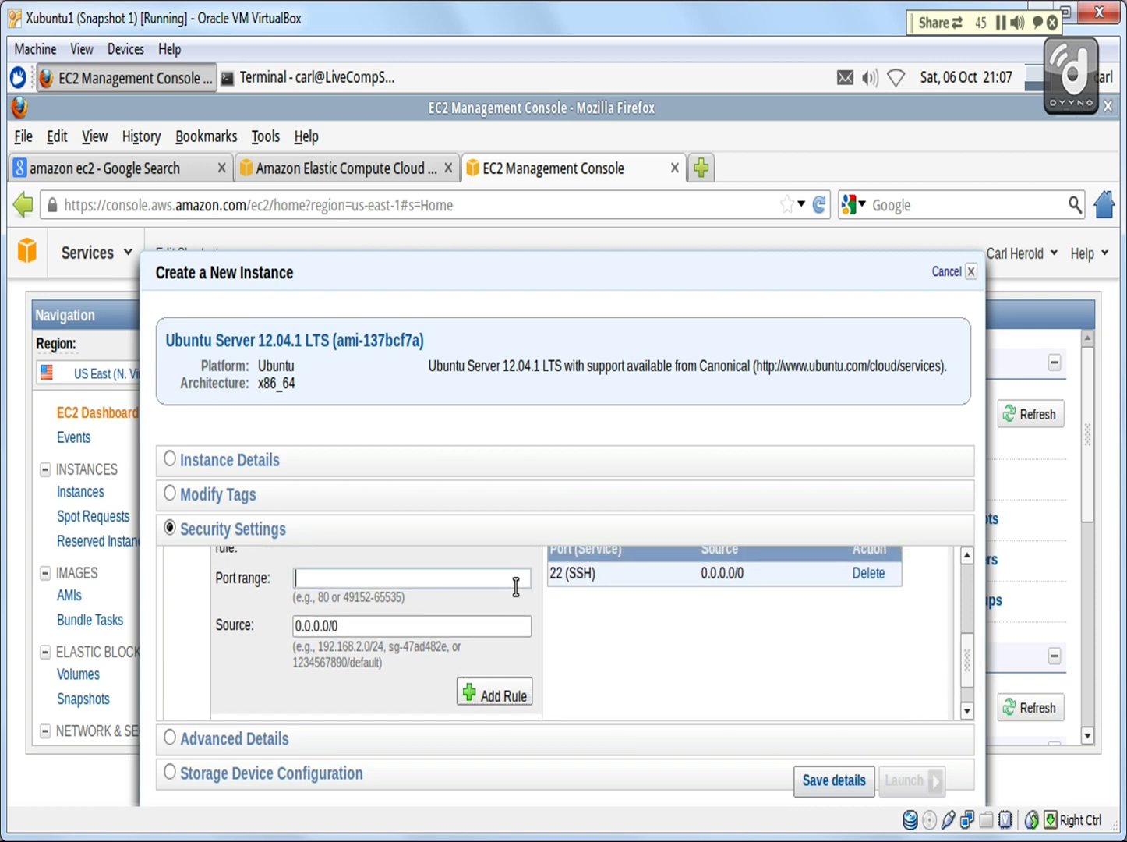
pyautogui.write('80')
pyautogui.click(487, 692)
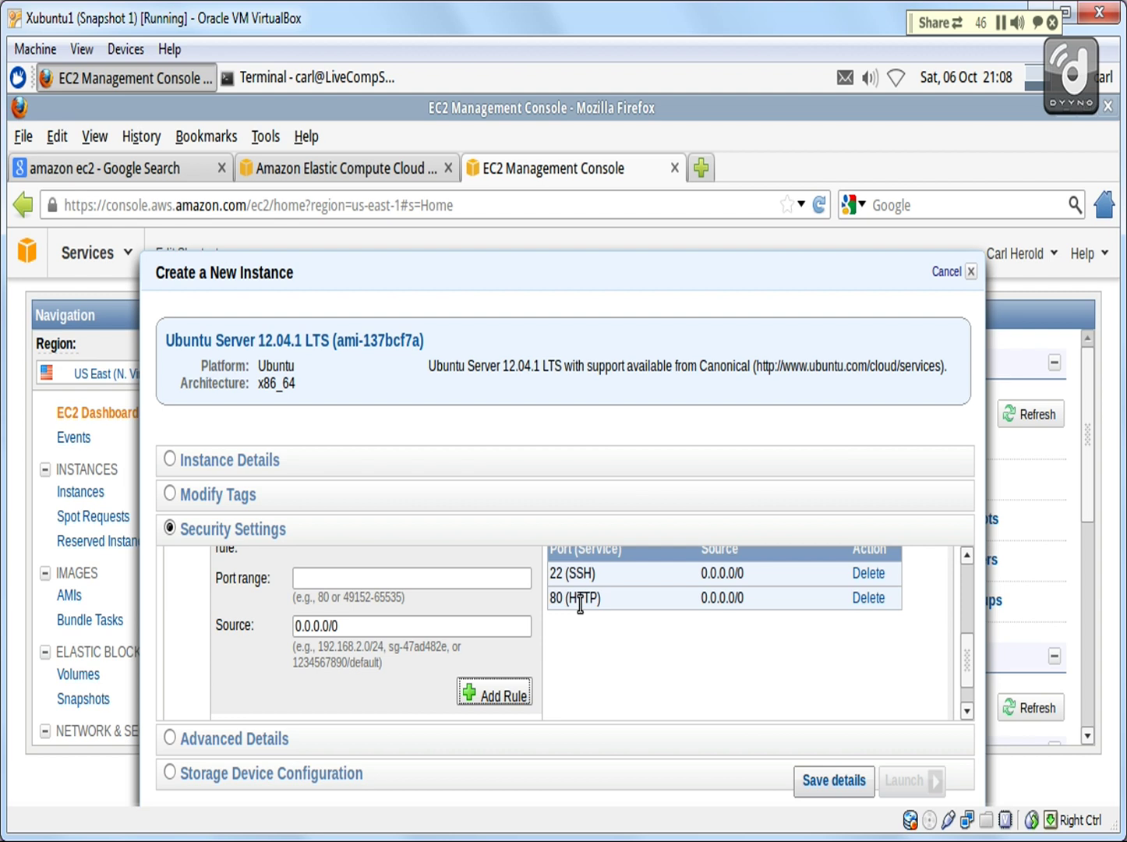
pyautogui.click(443, 583)
pyautogui.write('443')
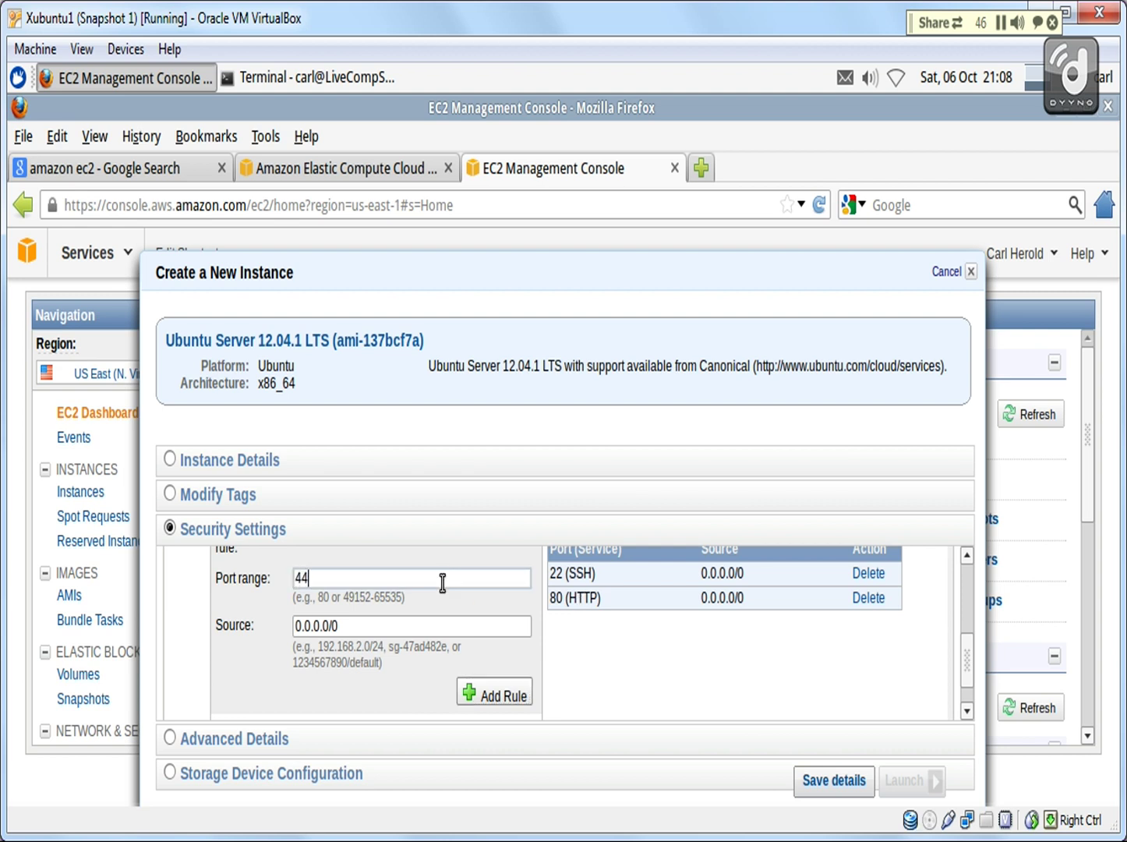
pyautogui.click(491, 695)
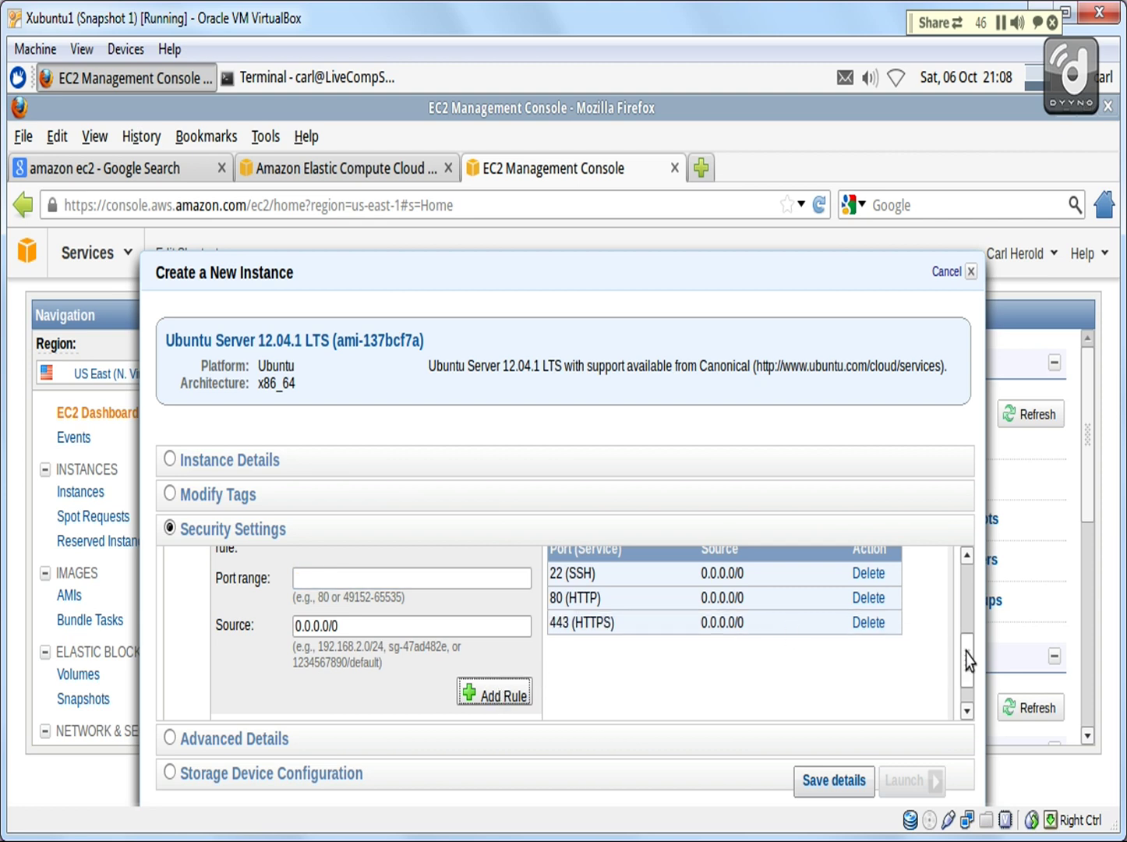
# - Create the livecompsci security group with its three rules and save the instance details
pyautogui.moveTo(966, 658); pyautogui.dragTo(966, 693)
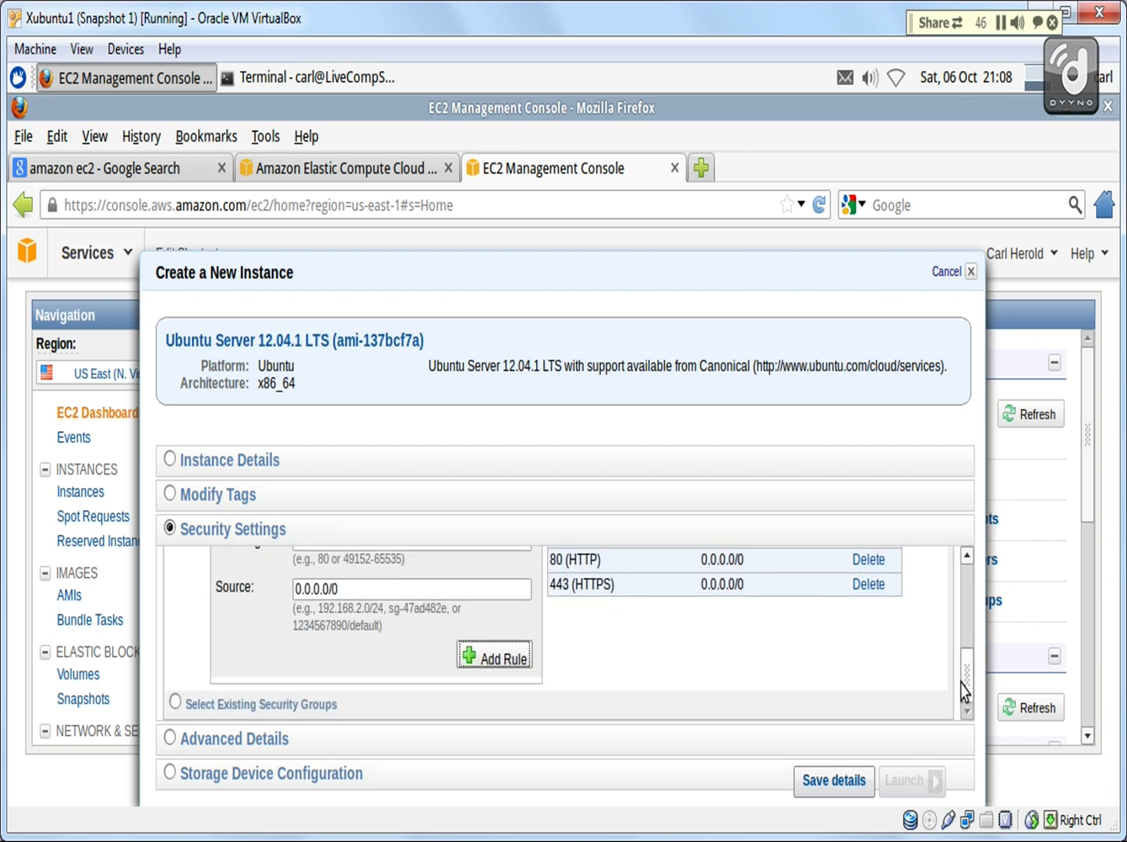
pyautogui.moveTo(969, 662); pyautogui.dragTo(974, 635)
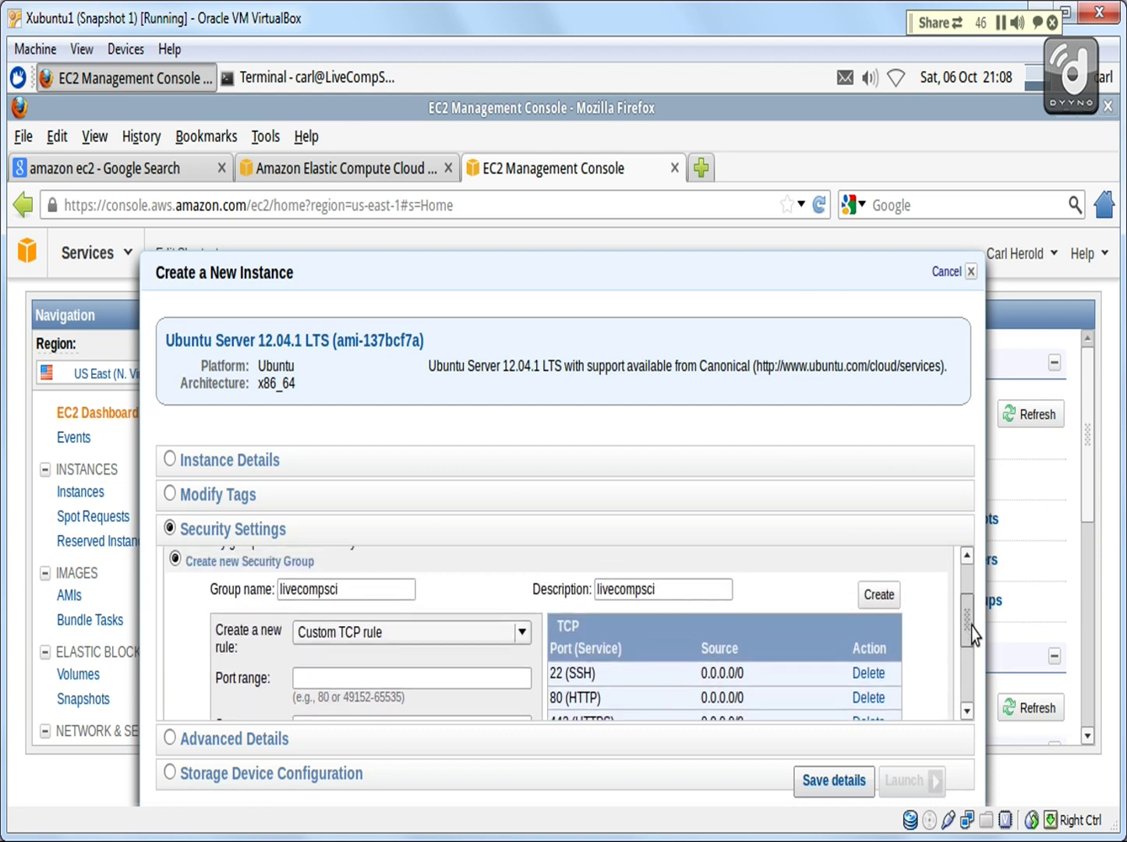
pyautogui.click(879, 596)
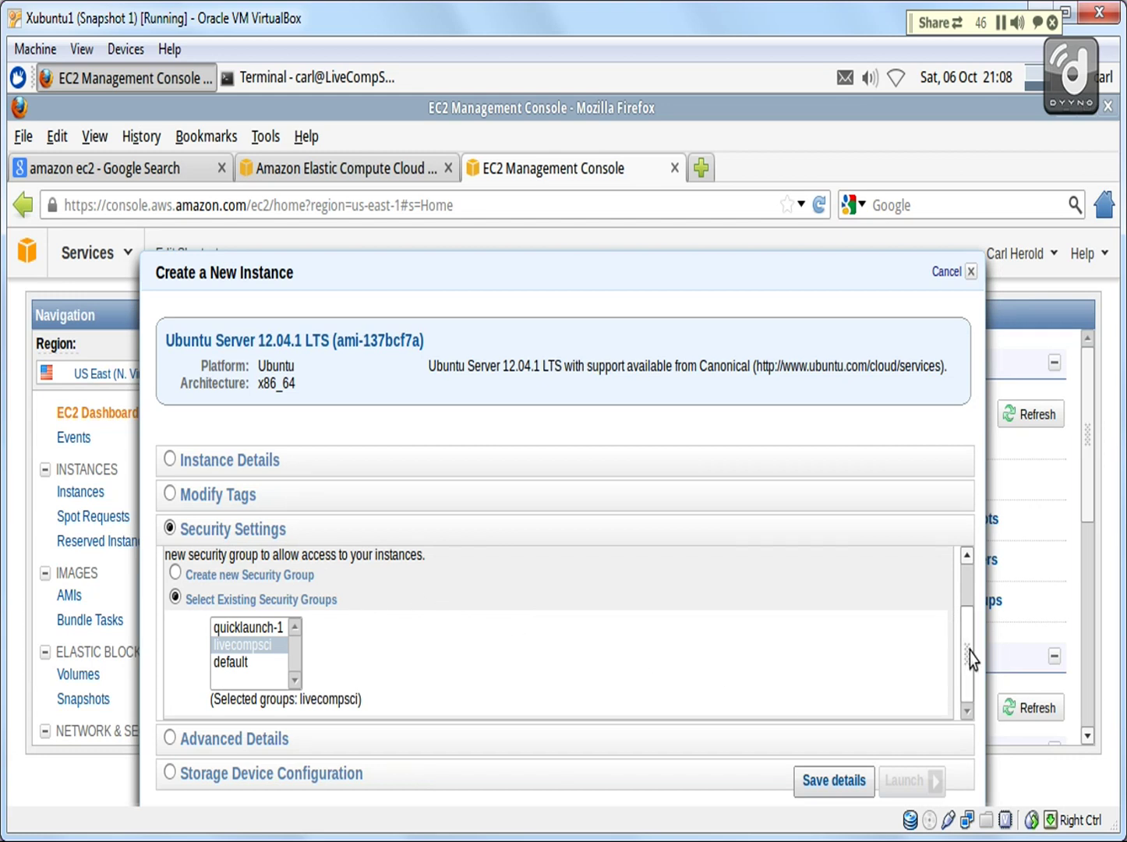
pyautogui.click(831, 780)
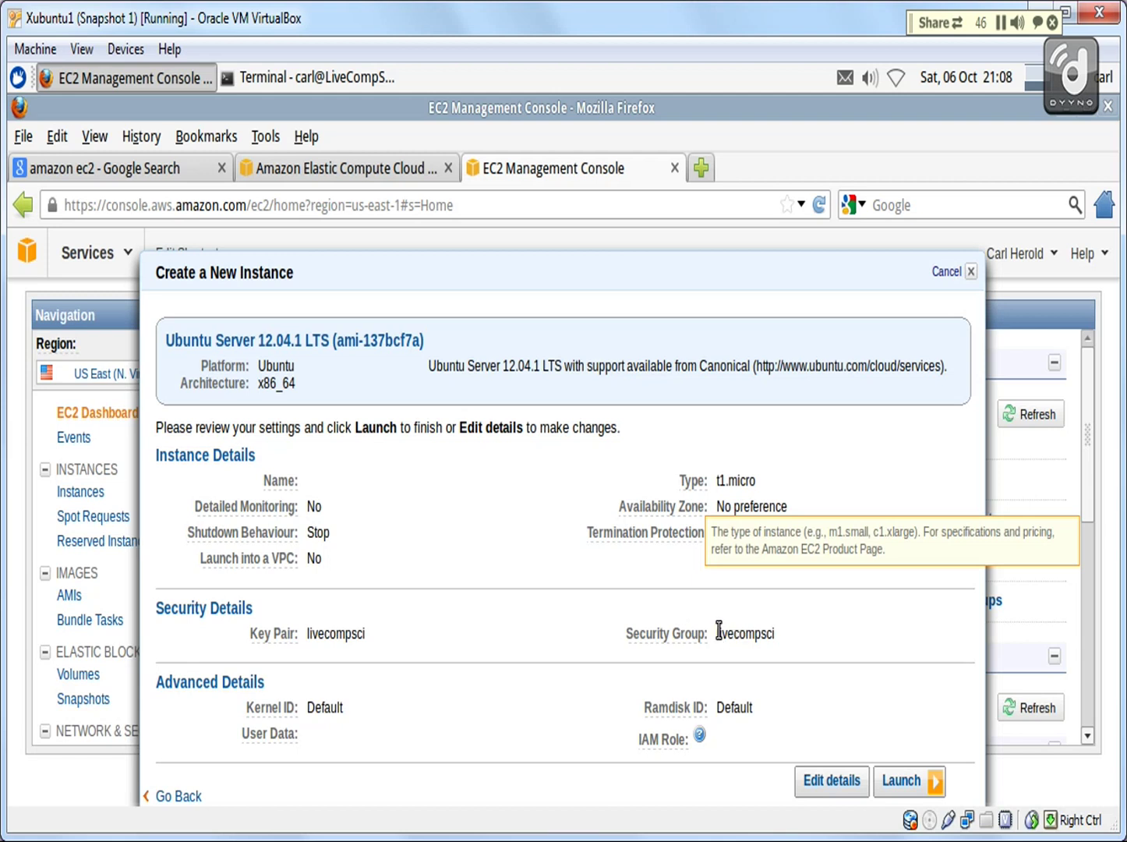
# - Launch the reviewed Ubuntu Server instance, close the creation dialog and open the list of instances
pyautogui.moveTo(617, 561)
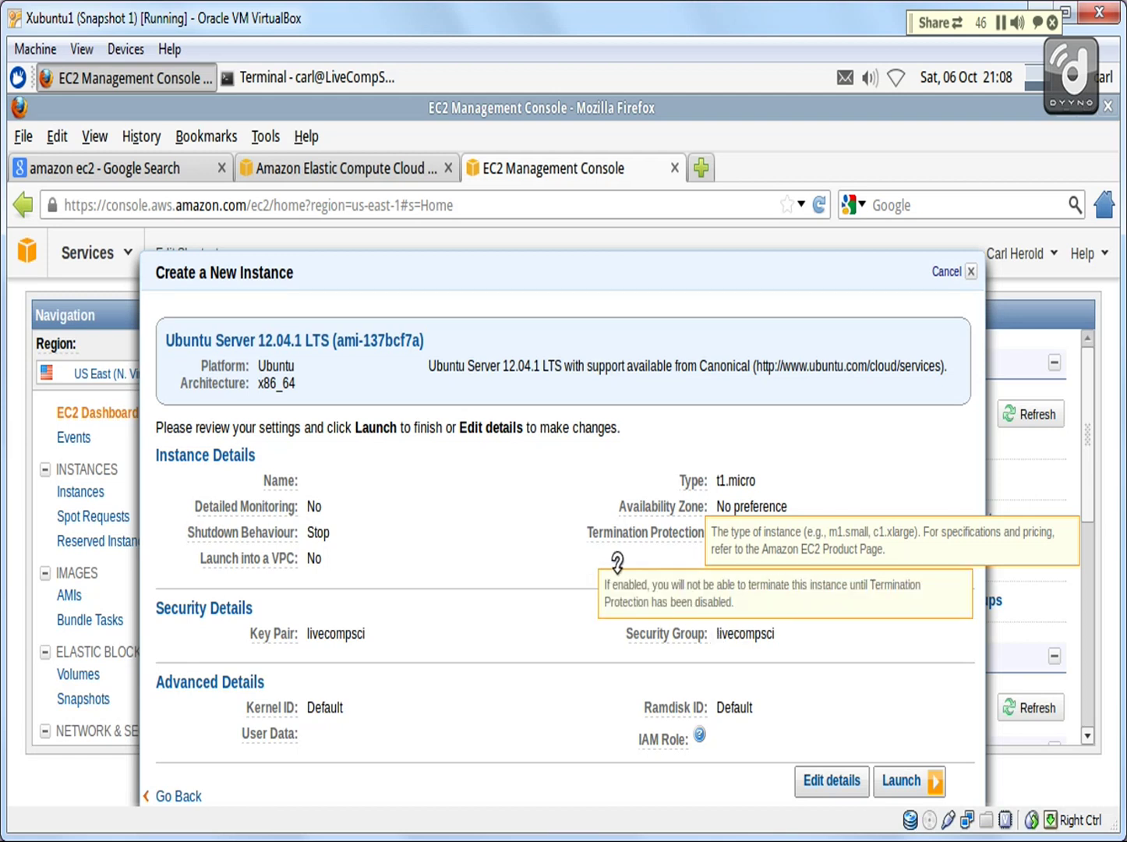
pyautogui.click(909, 782)
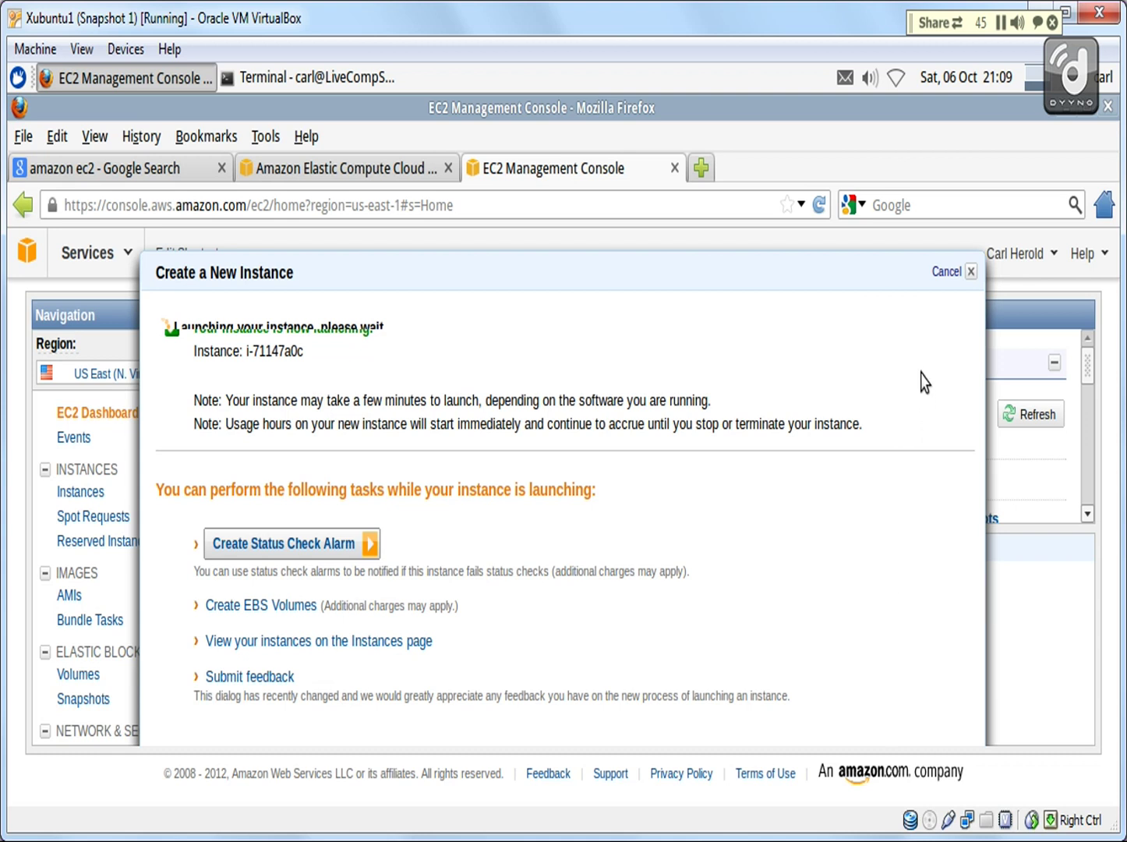
pyautogui.click(947, 271)
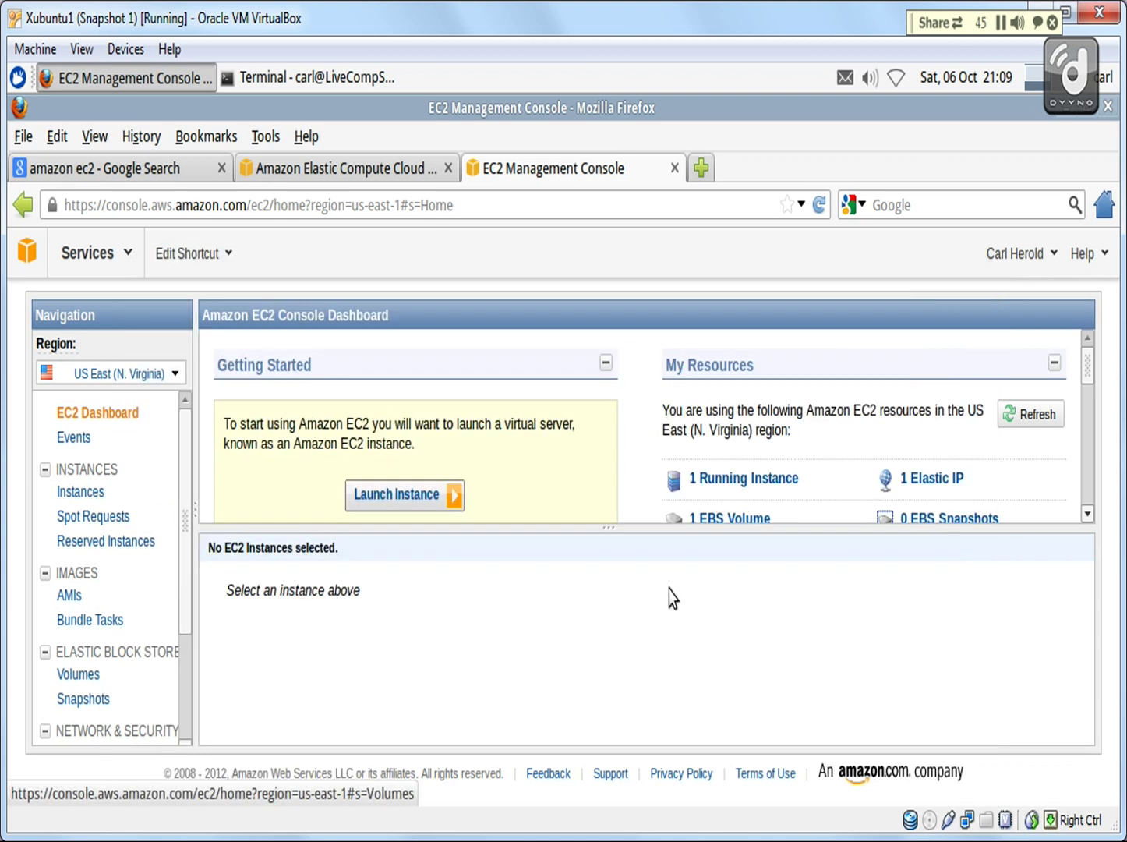
pyautogui.click(80, 492)
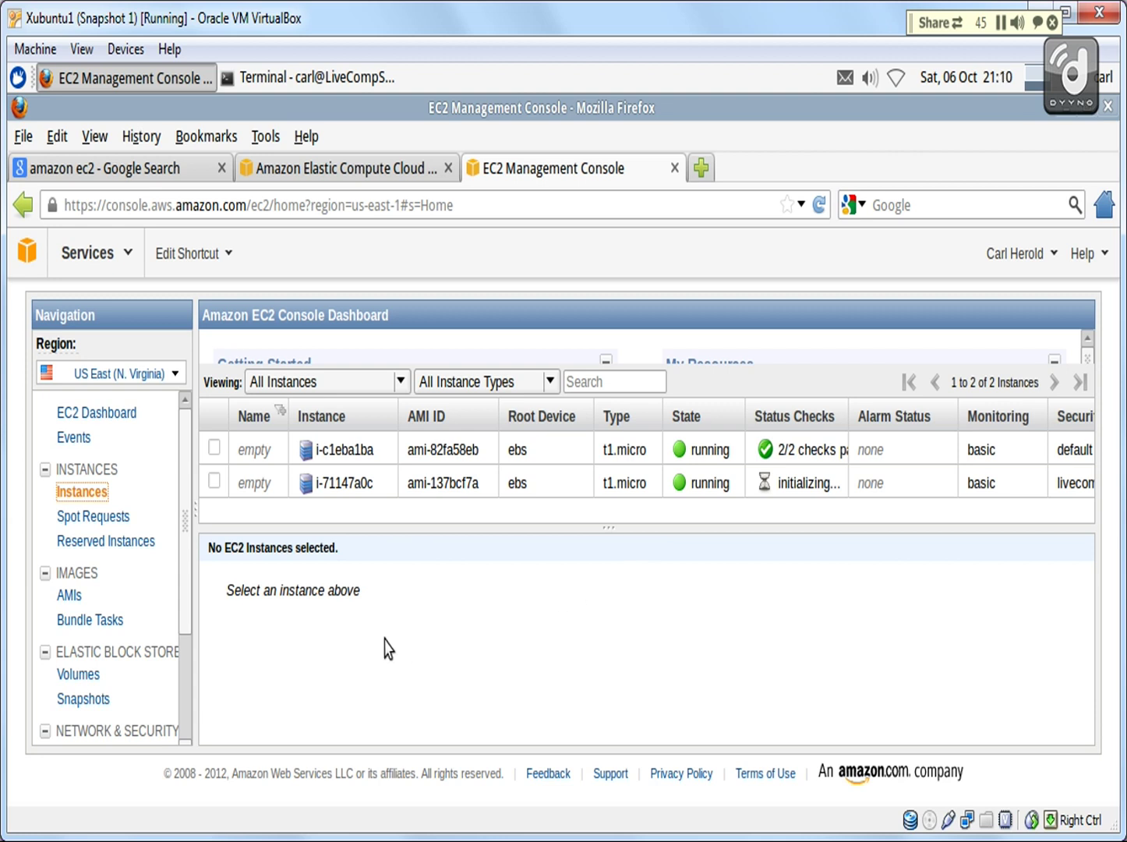
# - Allocate a new Elastic IP address for use in EC2
pyautogui.moveTo(182, 612); pyautogui.dragTo(189, 695)
pyautogui.click(89, 673)
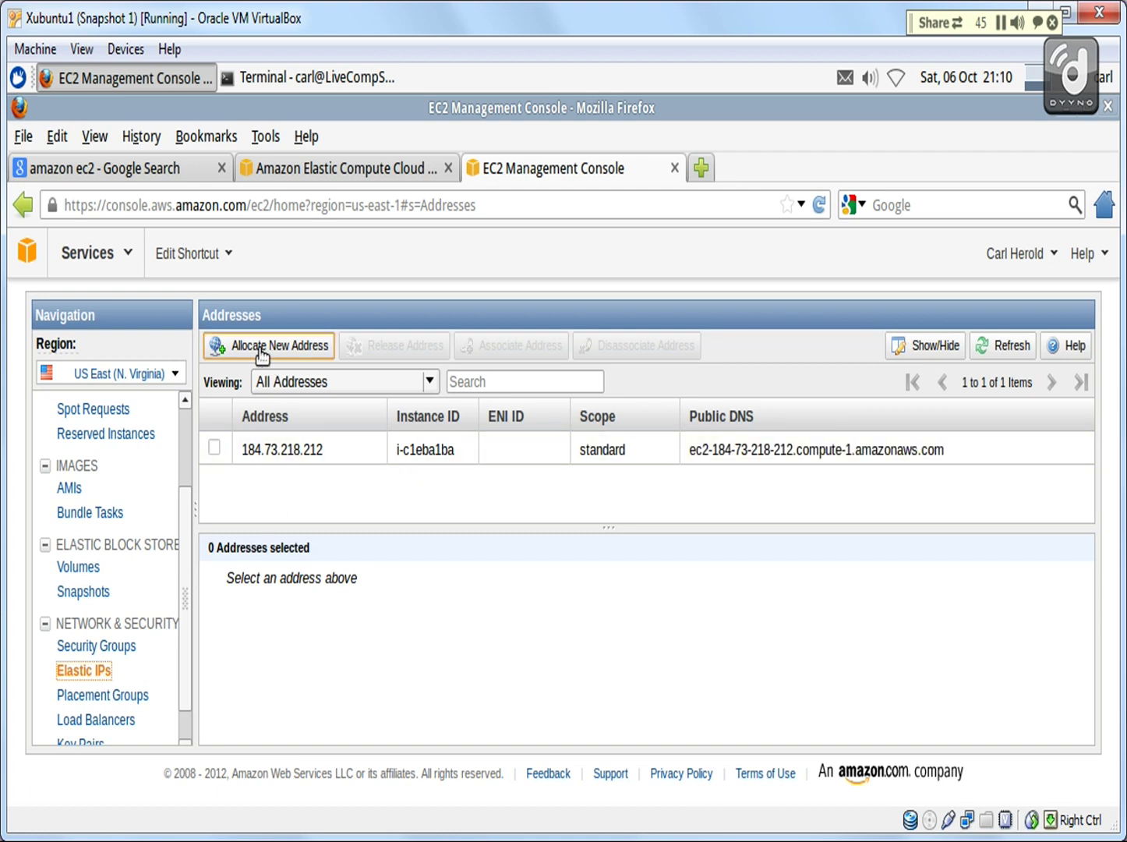
pyautogui.click(262, 353)
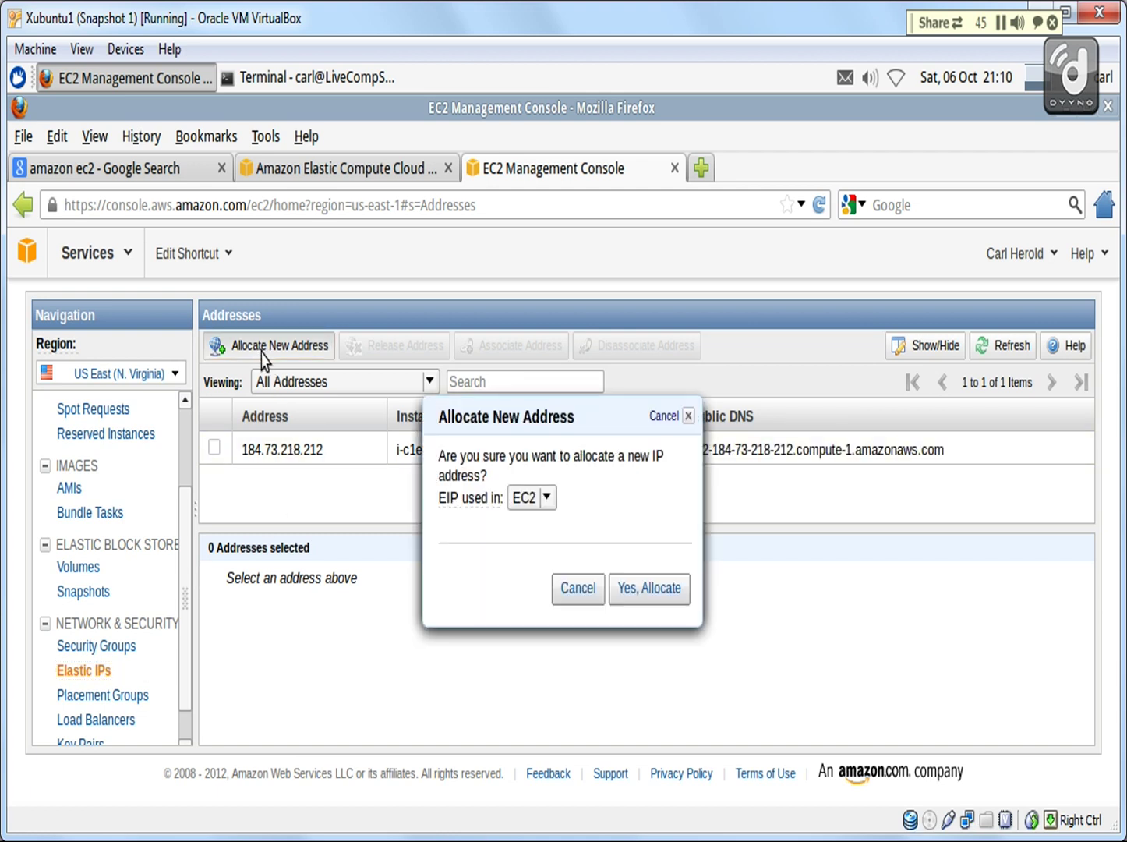
pyautogui.click(628, 586)
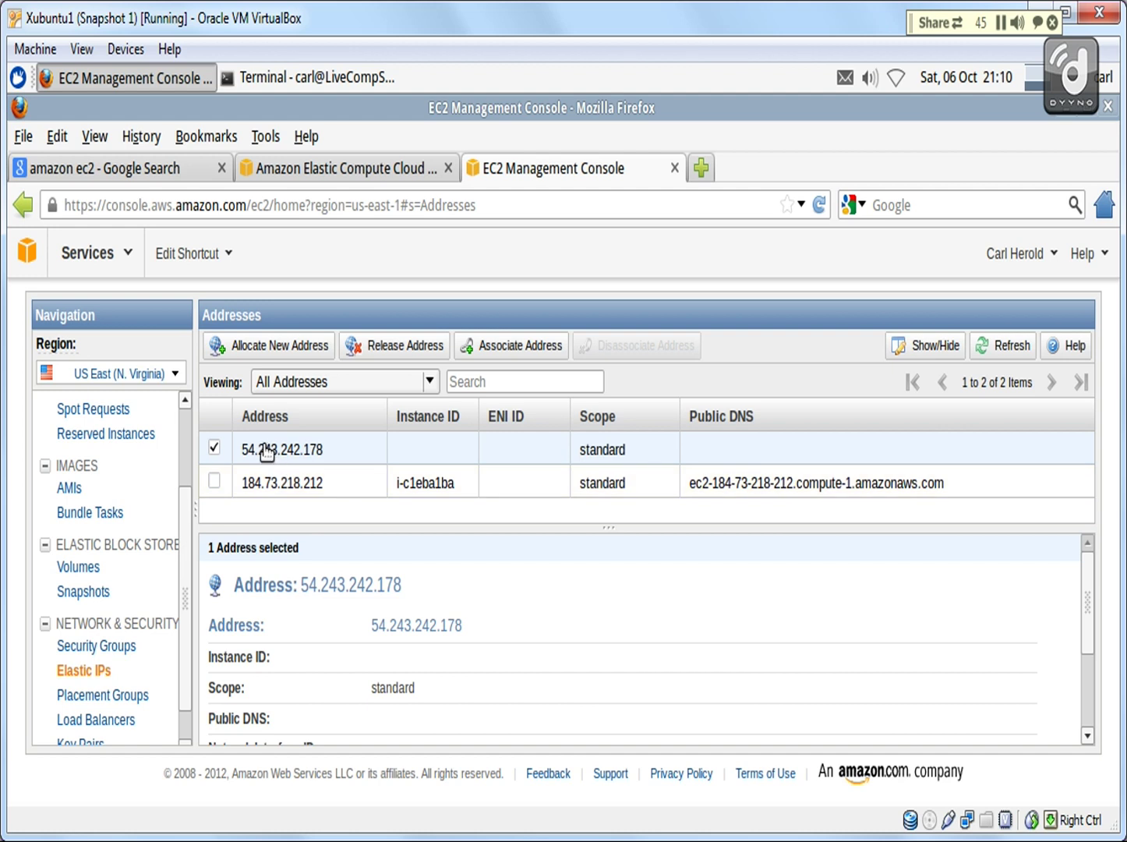
# - Associate the new Elastic IP 54.243.242.178 with instance i-71147a0c
pyautogui.rightClick(319, 448)
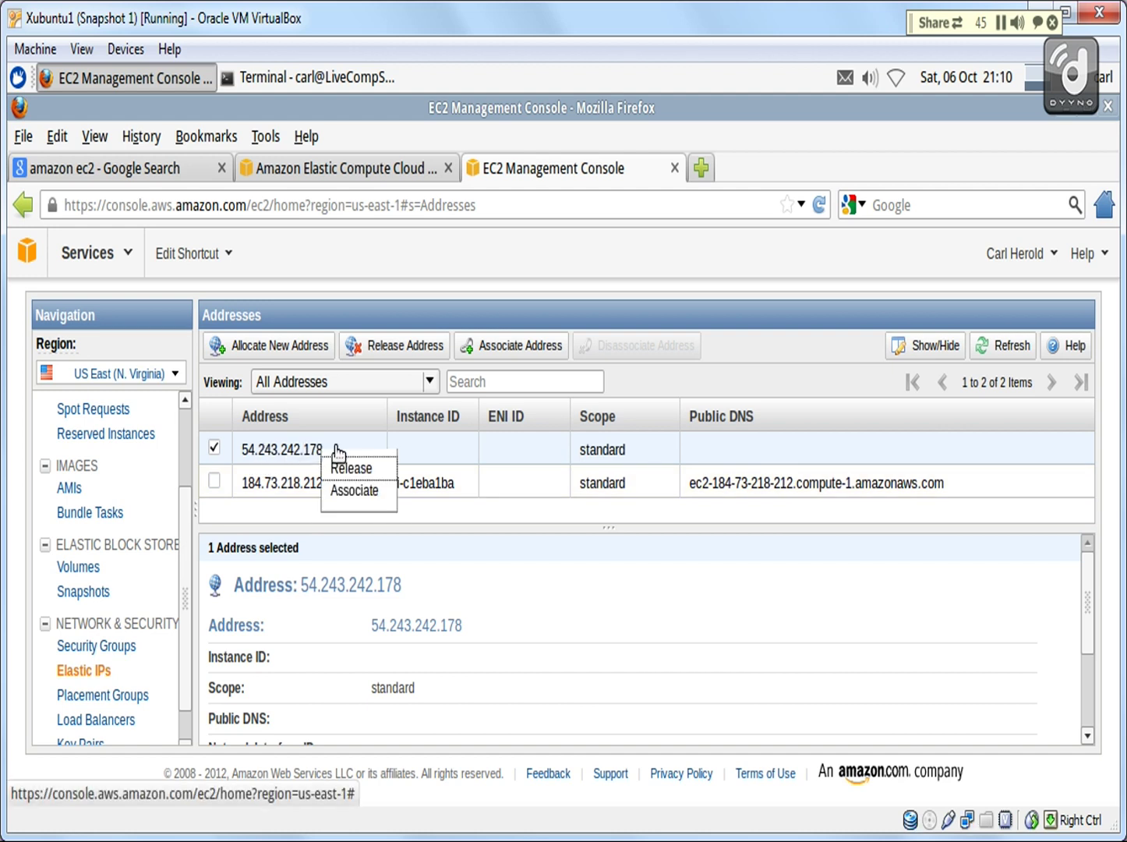
pyautogui.click(352, 493)
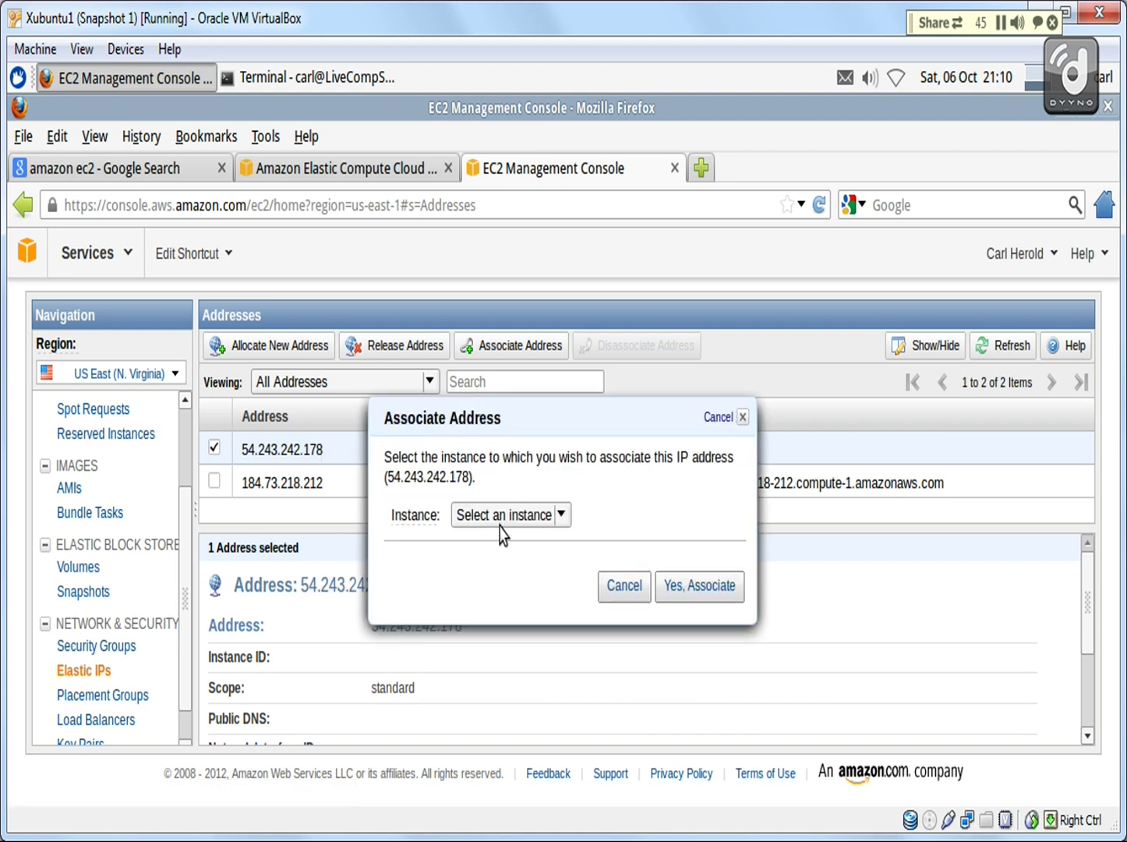
pyautogui.click(510, 522)
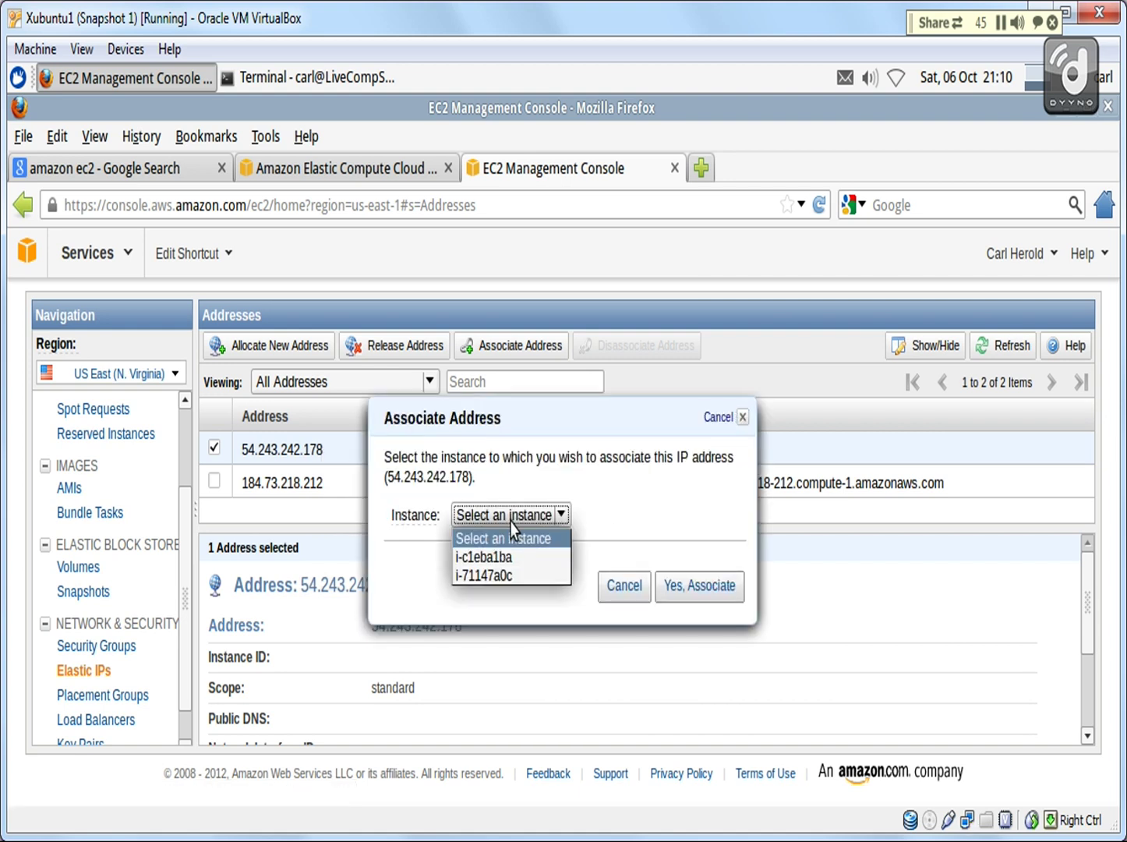
pyautogui.click(511, 577)
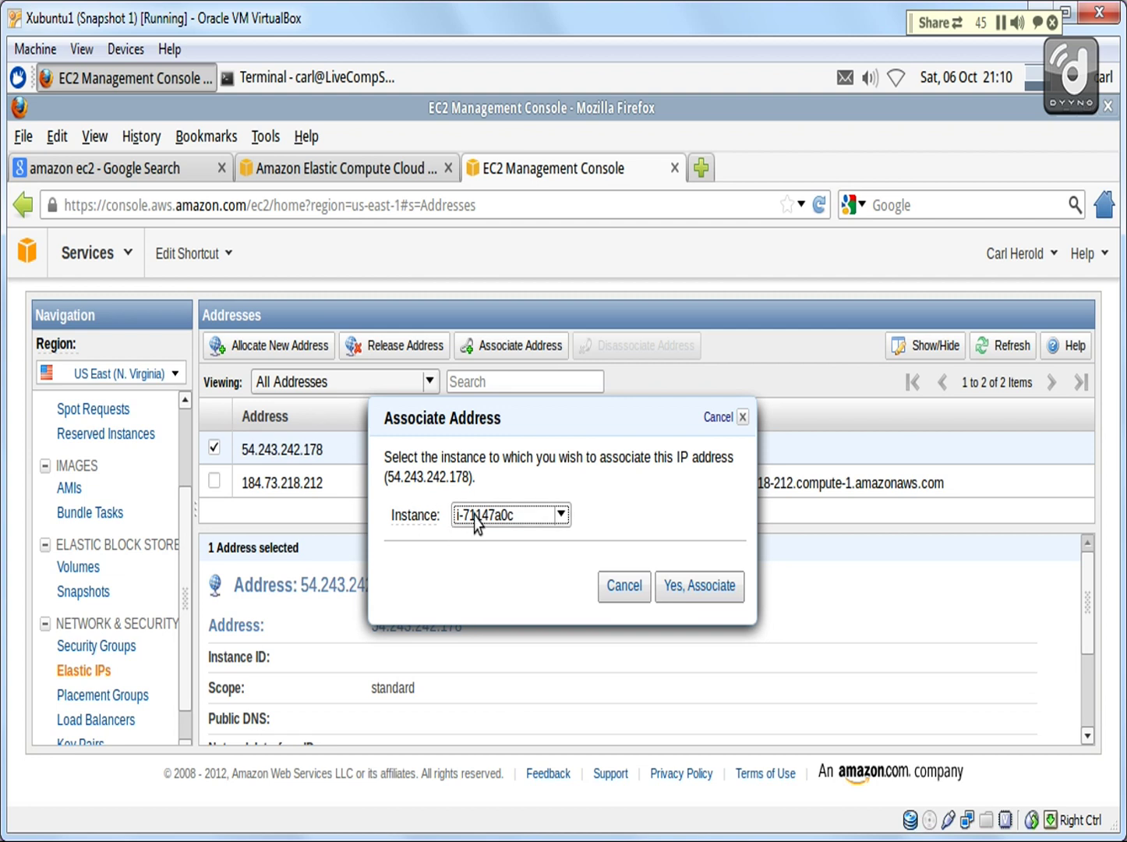
pyautogui.click(711, 584)
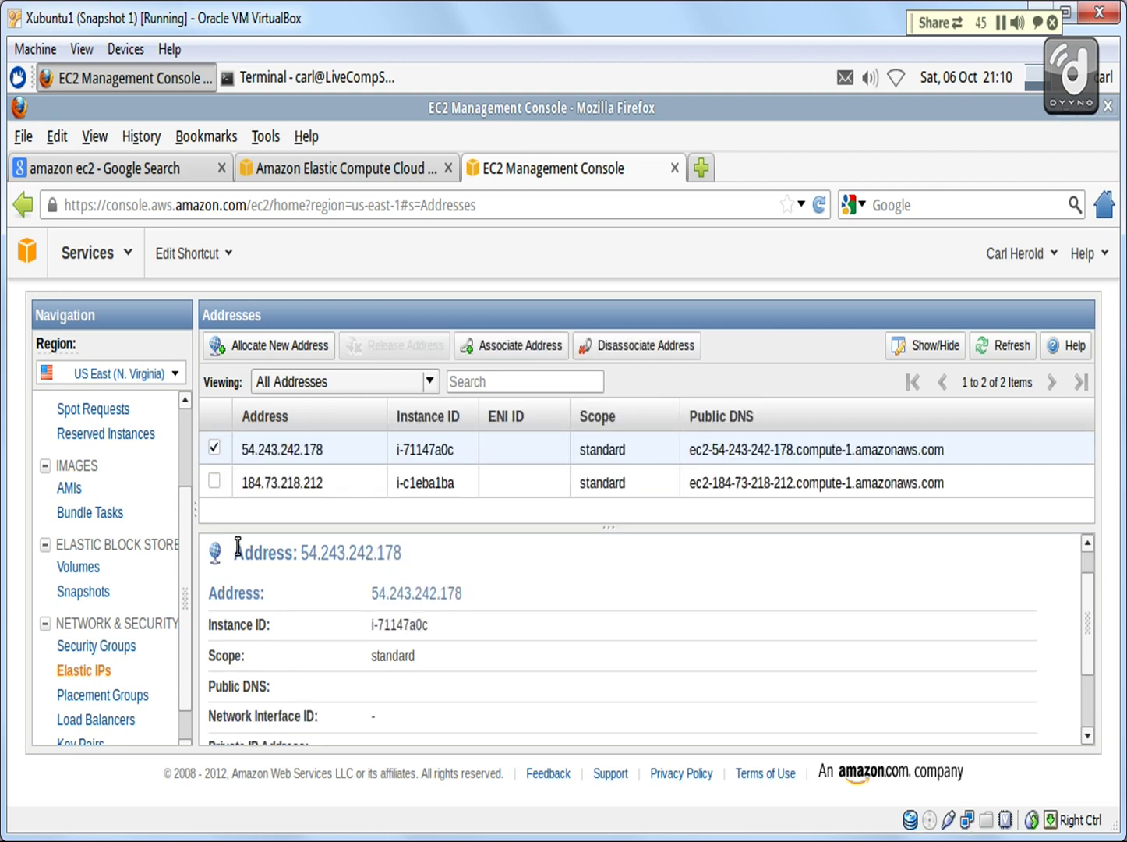
# - Check the state and status checks of the instances, and return to the Elastic IP addresses
pyautogui.moveTo(181, 528); pyautogui.dragTo(106, 474)
pyautogui.click(81, 452)
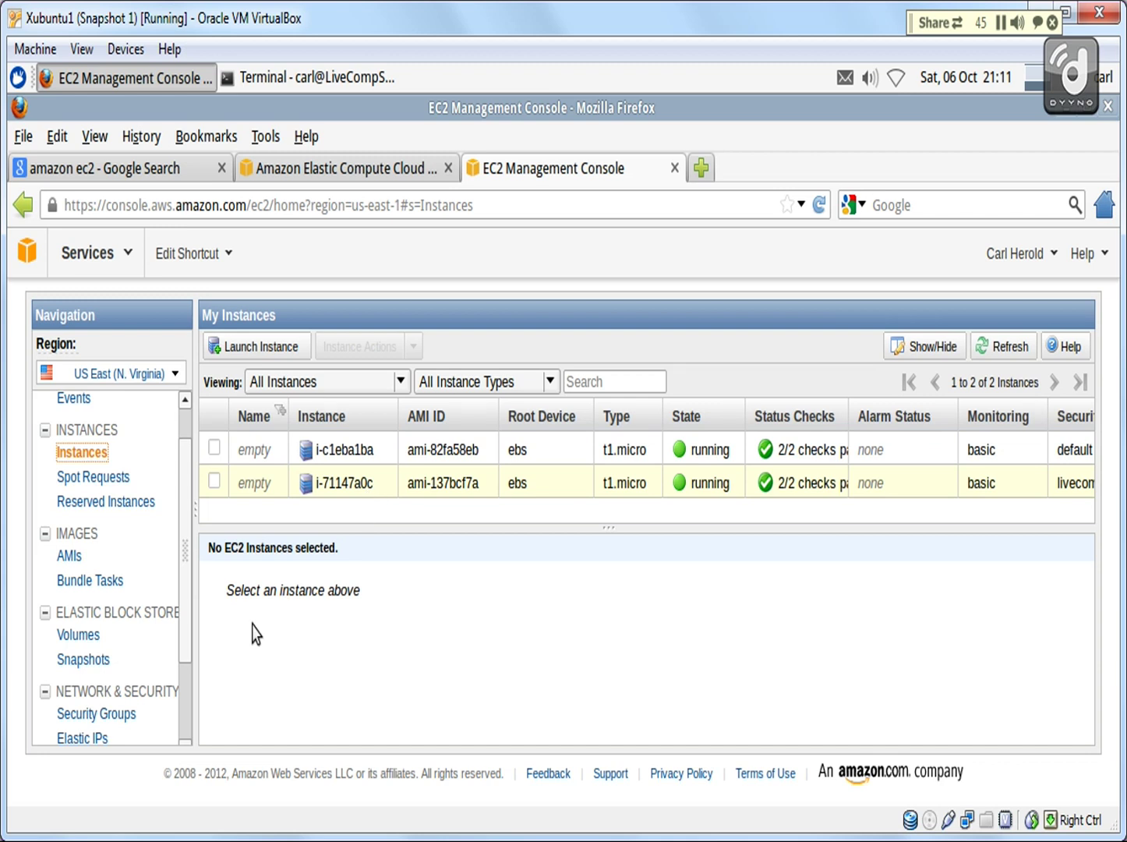
pyautogui.click(189, 597)
pyautogui.scroll(-2, 184, 639)
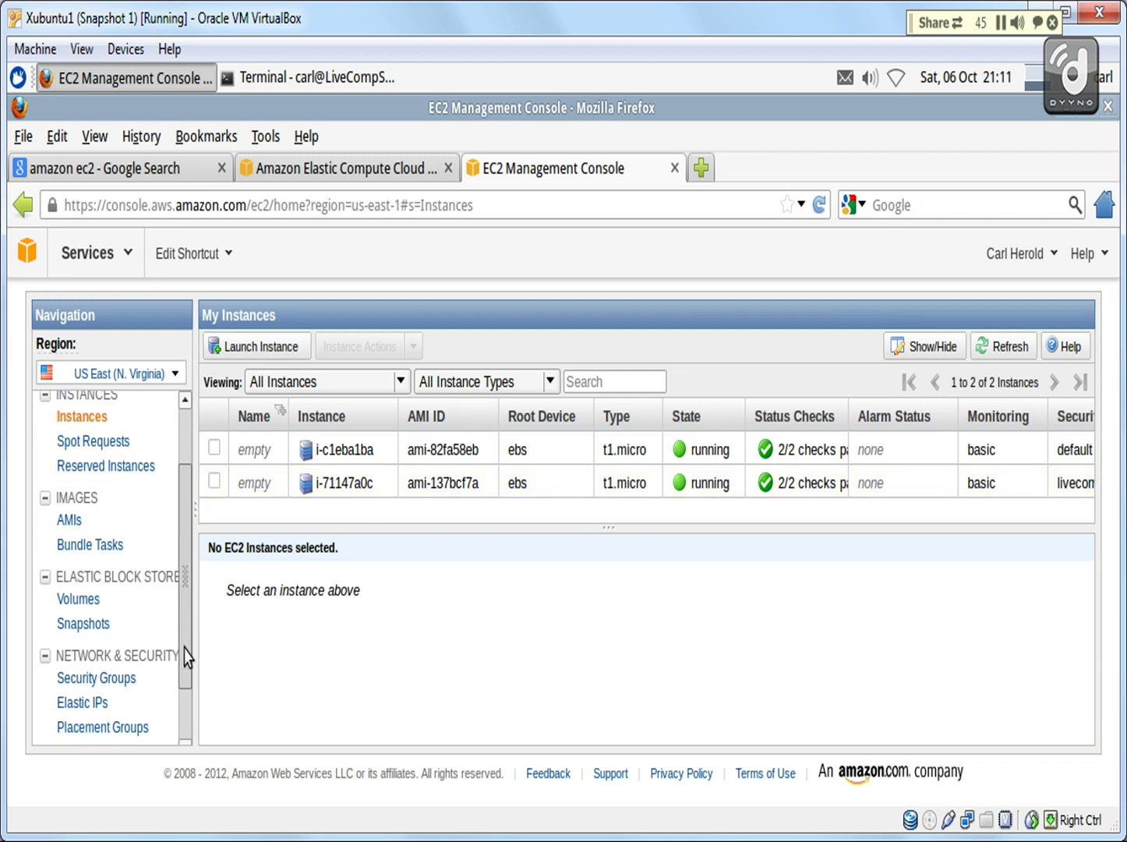
pyautogui.click(88, 660)
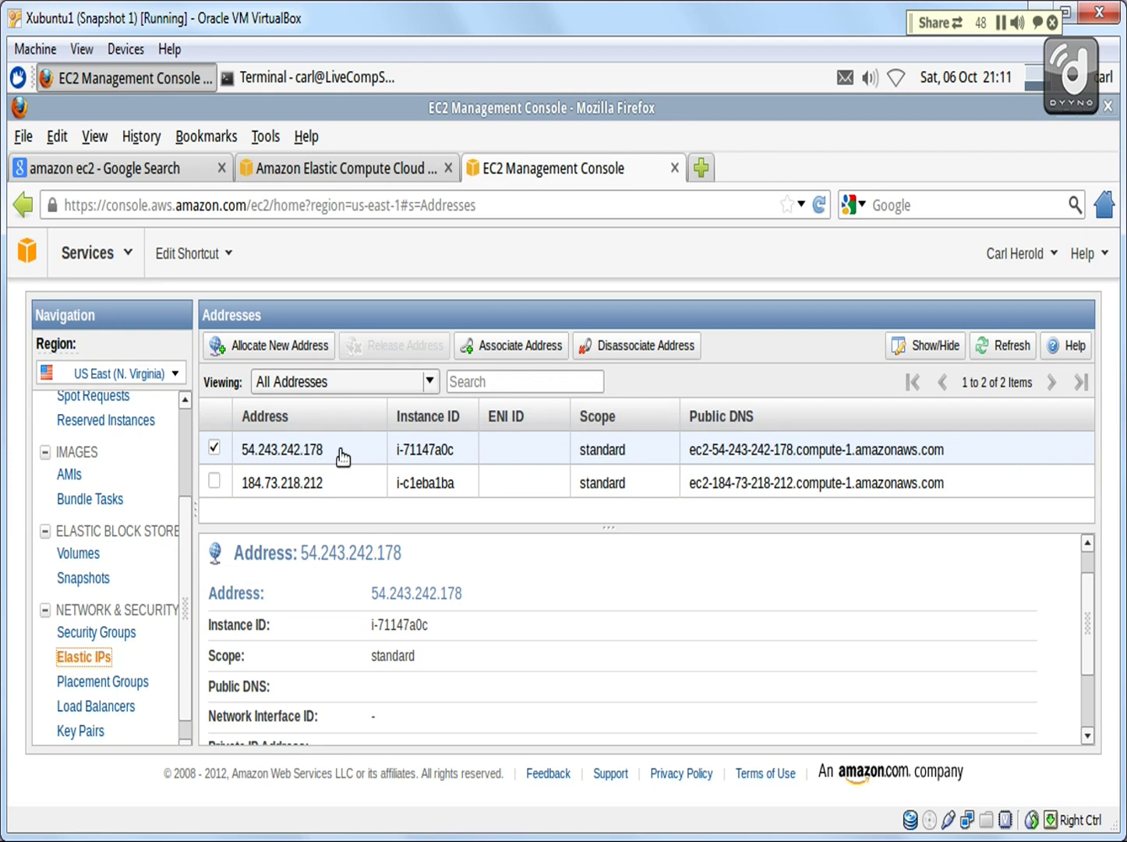
# - Switch to the terminal and start a root shell with sudo bash, entering the account password
pyautogui.click(342, 81)
pyautogui.moveTo(361, 200); pyautogui.dragTo(671, 218)
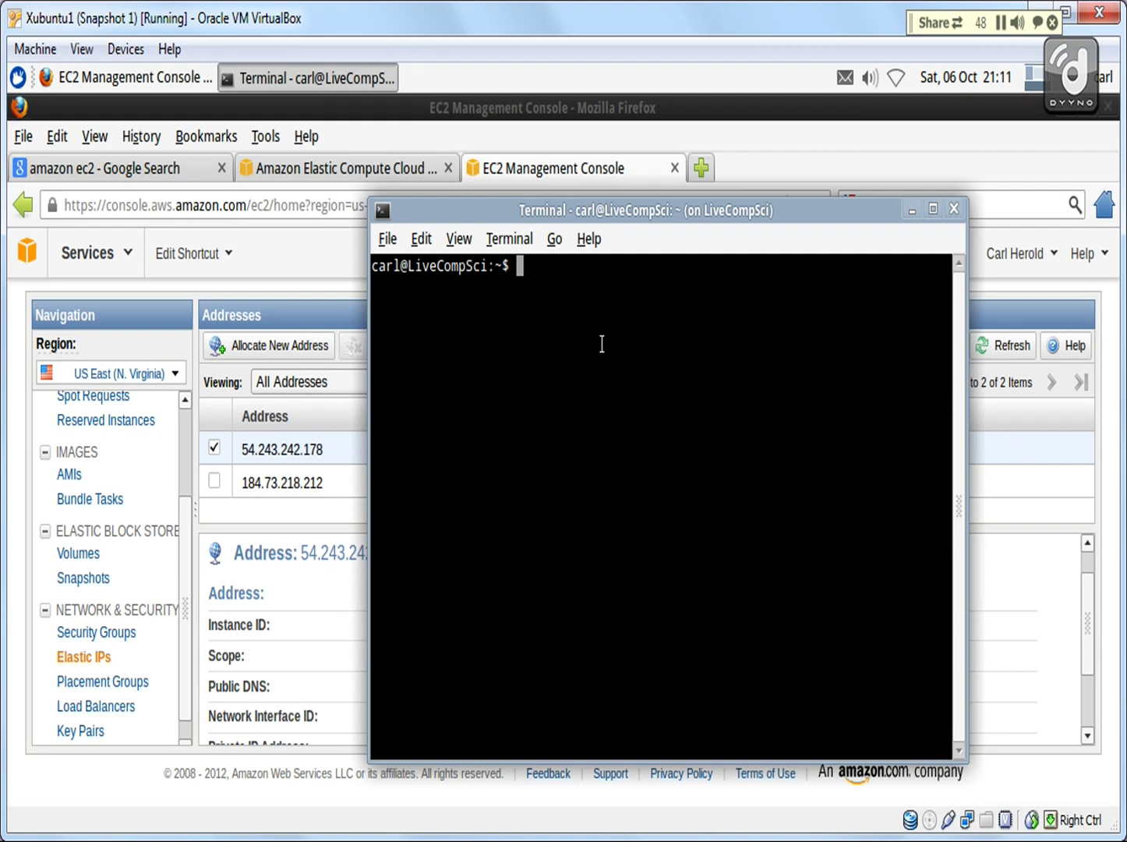
pyautogui.write('sudo')
pyautogui.write('bash')
pyautogui.press('Return')
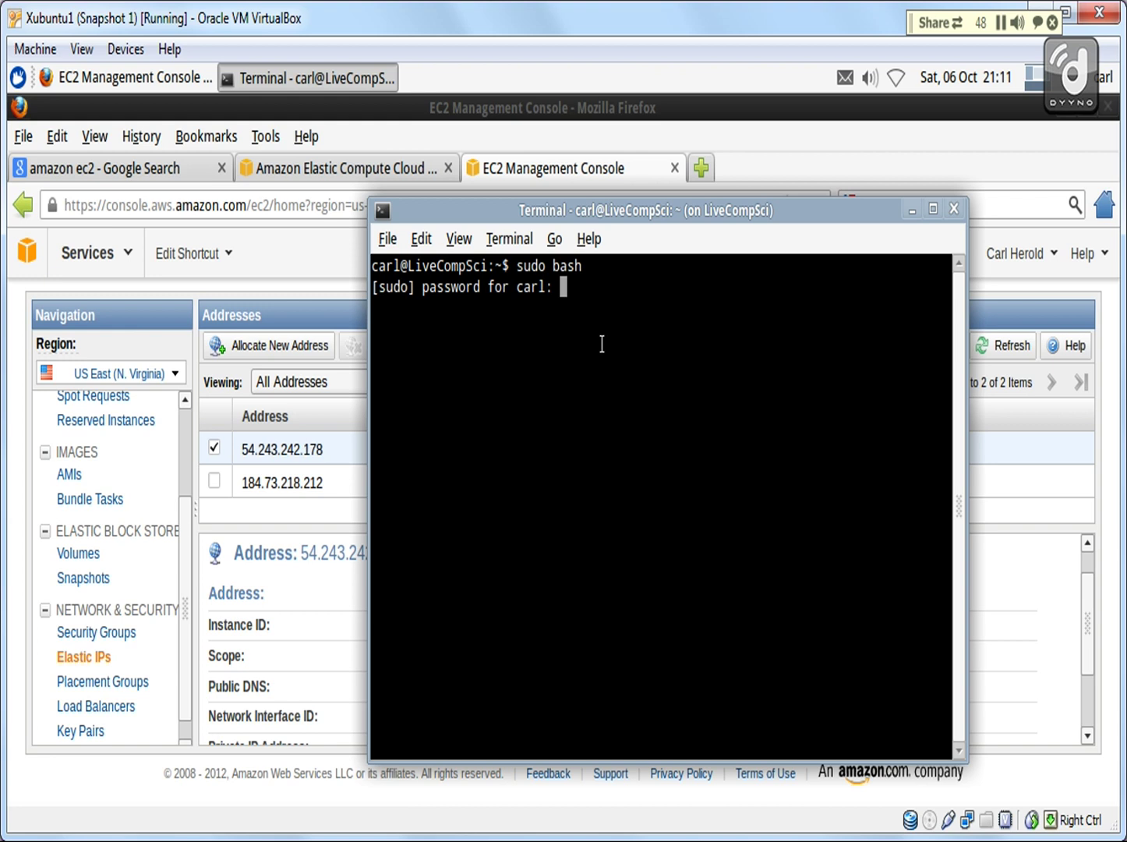
pyautogui.press('Return')
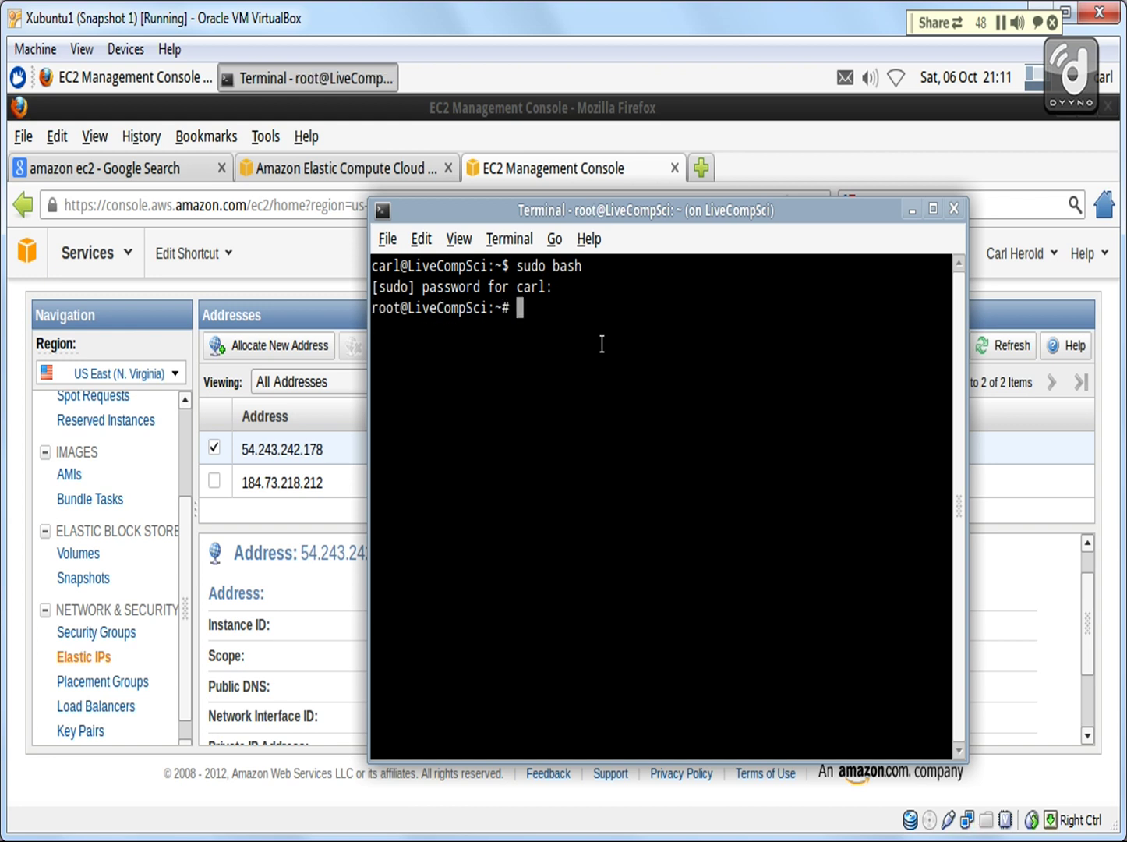
# - Change to the ~/Downloads directory and list its files
pyautogui.write('cd ~/Downloads/')
pyautogui.press('Tab')
pyautogui.press('Return')
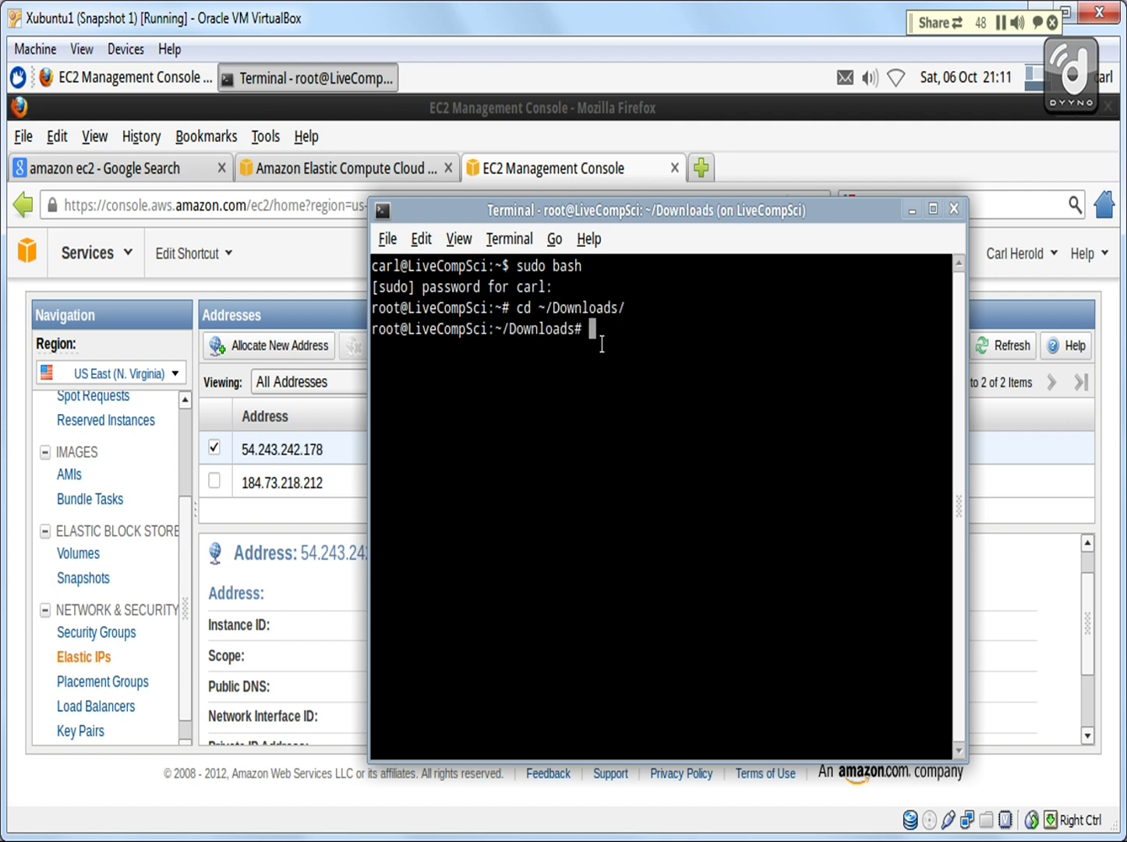
pyautogui.write('ls')
pyautogui.press('Return')
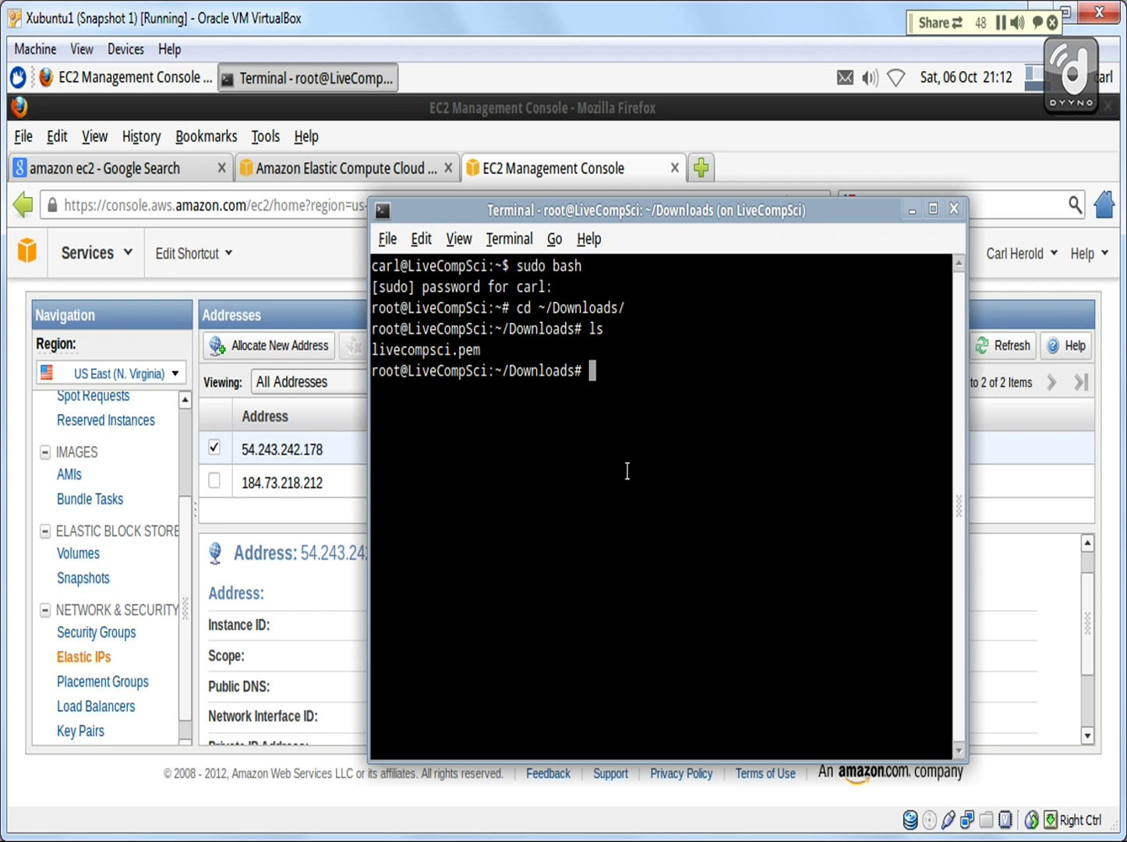
pyautogui.write('ssh ')
pyautogui.write('-')
pyautogui.write('i')
pyautogui.write('li')
pyautogui.press('Tab')
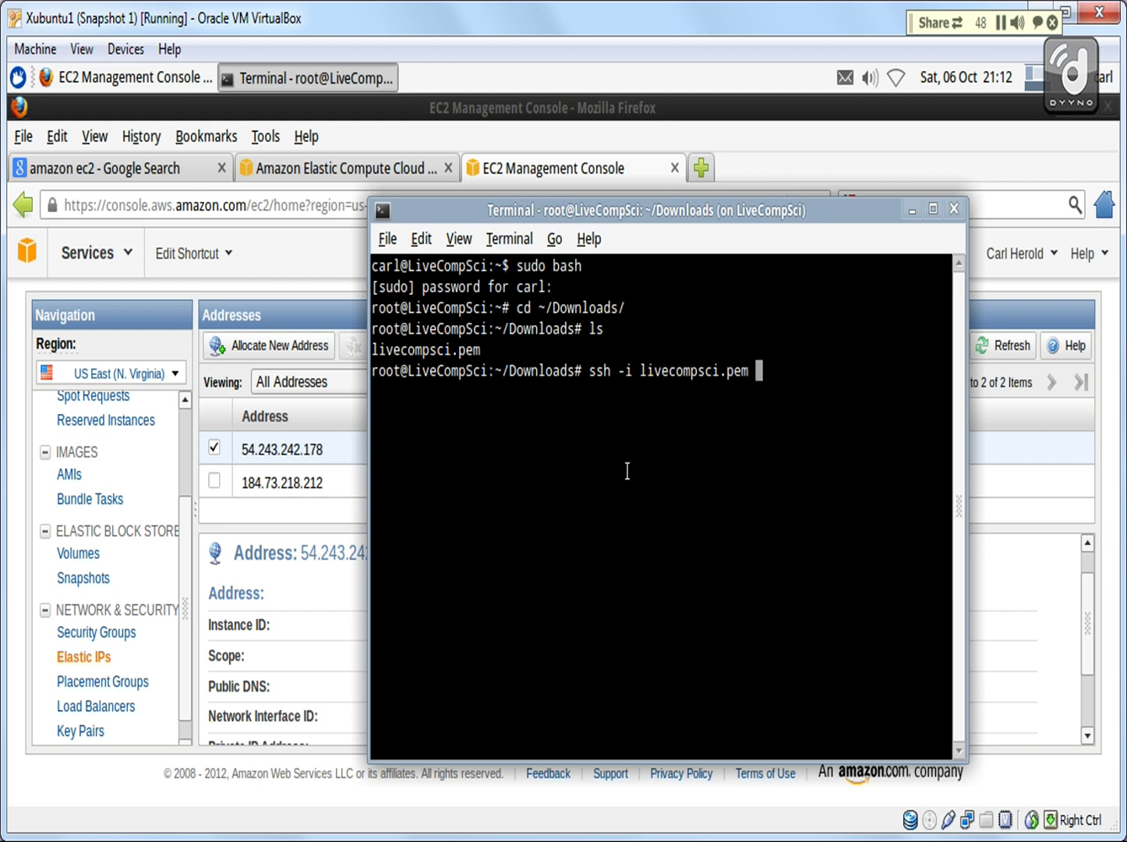
pyautogui.write('ubuntu@')
pyautogui.write('5')
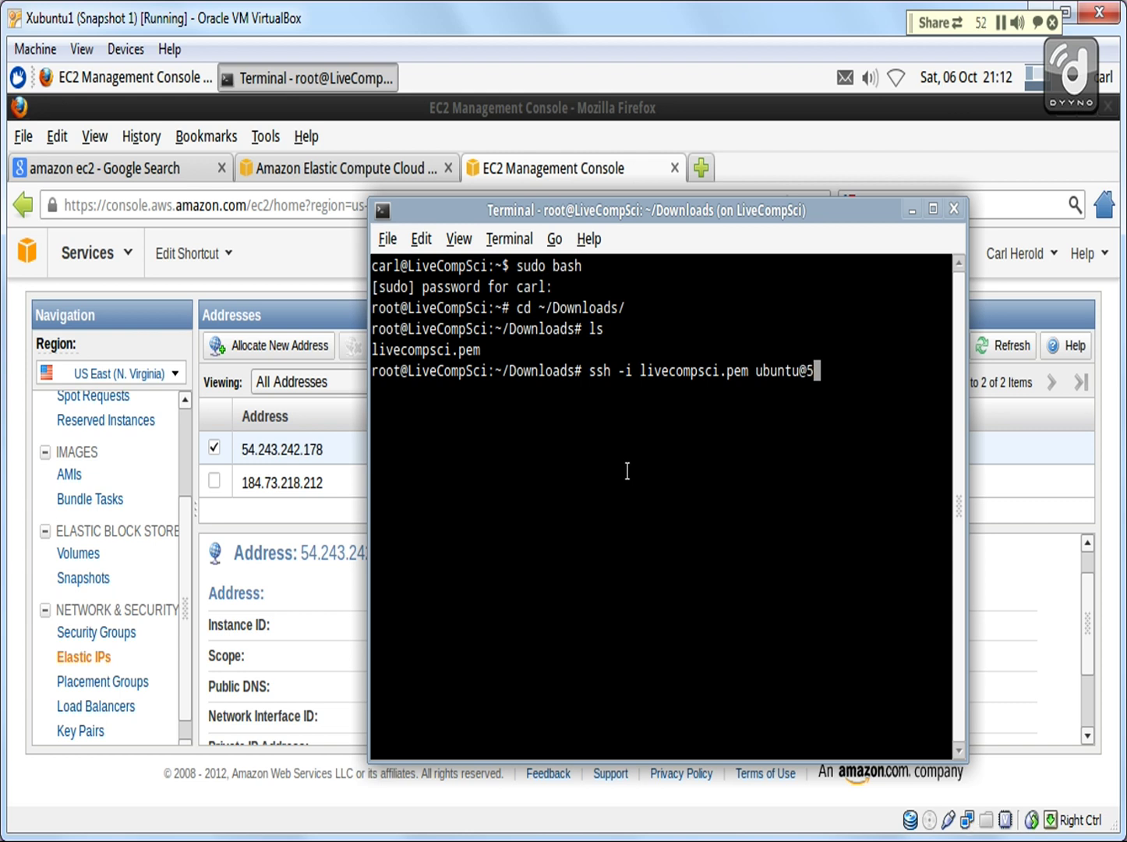
pyautogui.write('4.243.242.178')
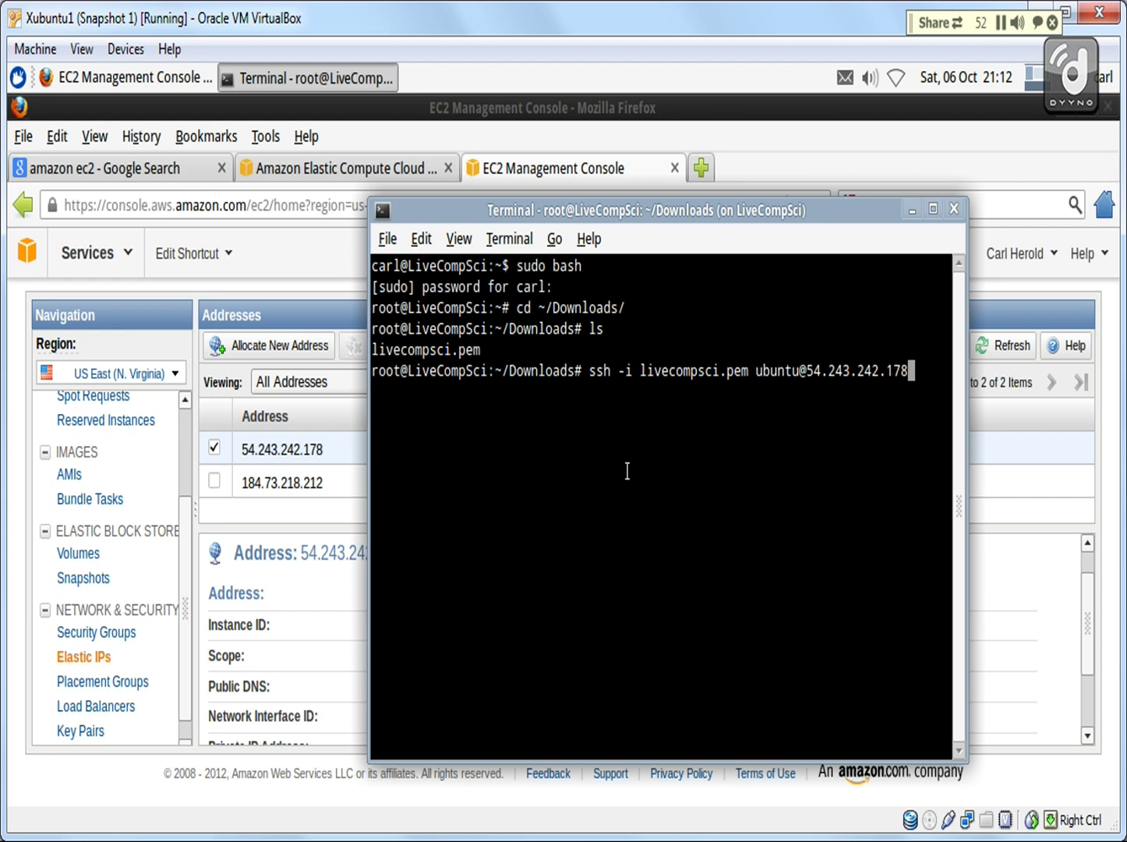
pyautogui.press('Return')
pyautogui.moveTo(518, 207); pyautogui.dragTo(574, 206)
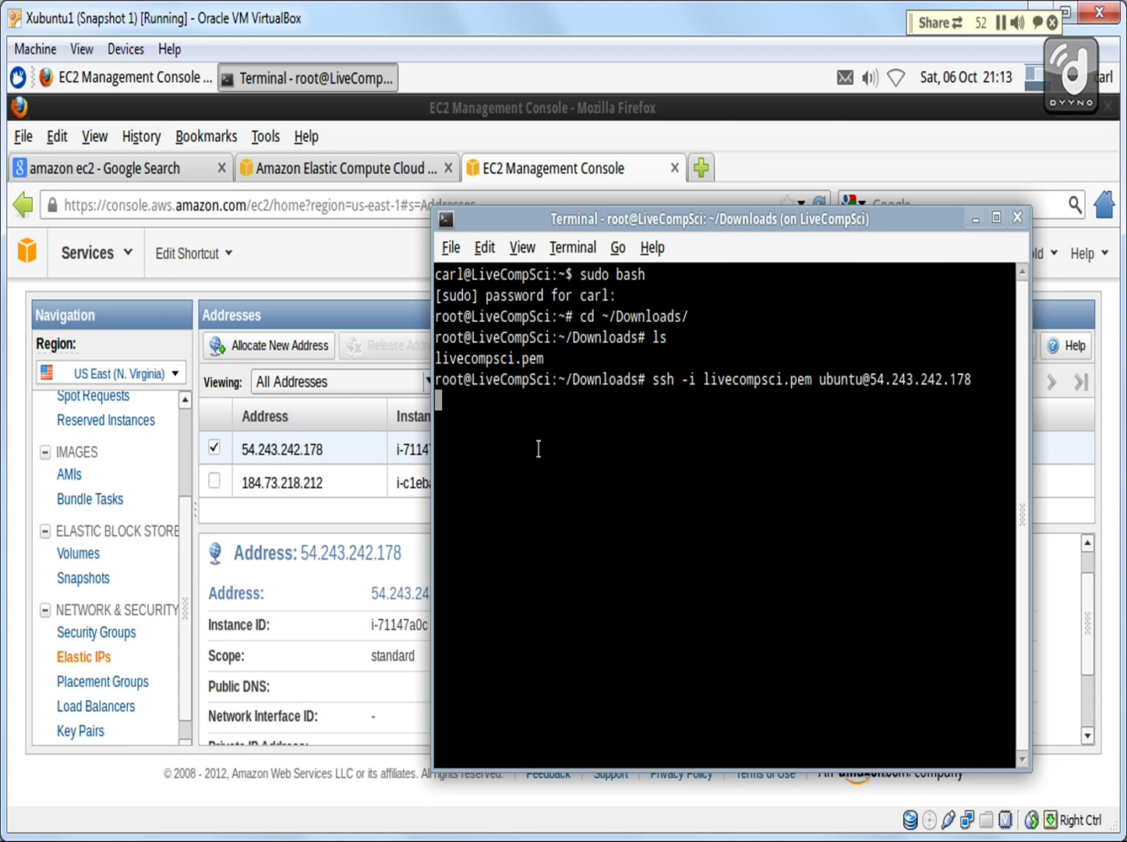
# - Interrupt the pending SSH connection and run the same command again
pyautogui.hotkey('ctrl', 'c')
pyautogui.press('Up')
pyautogui.press('Return')
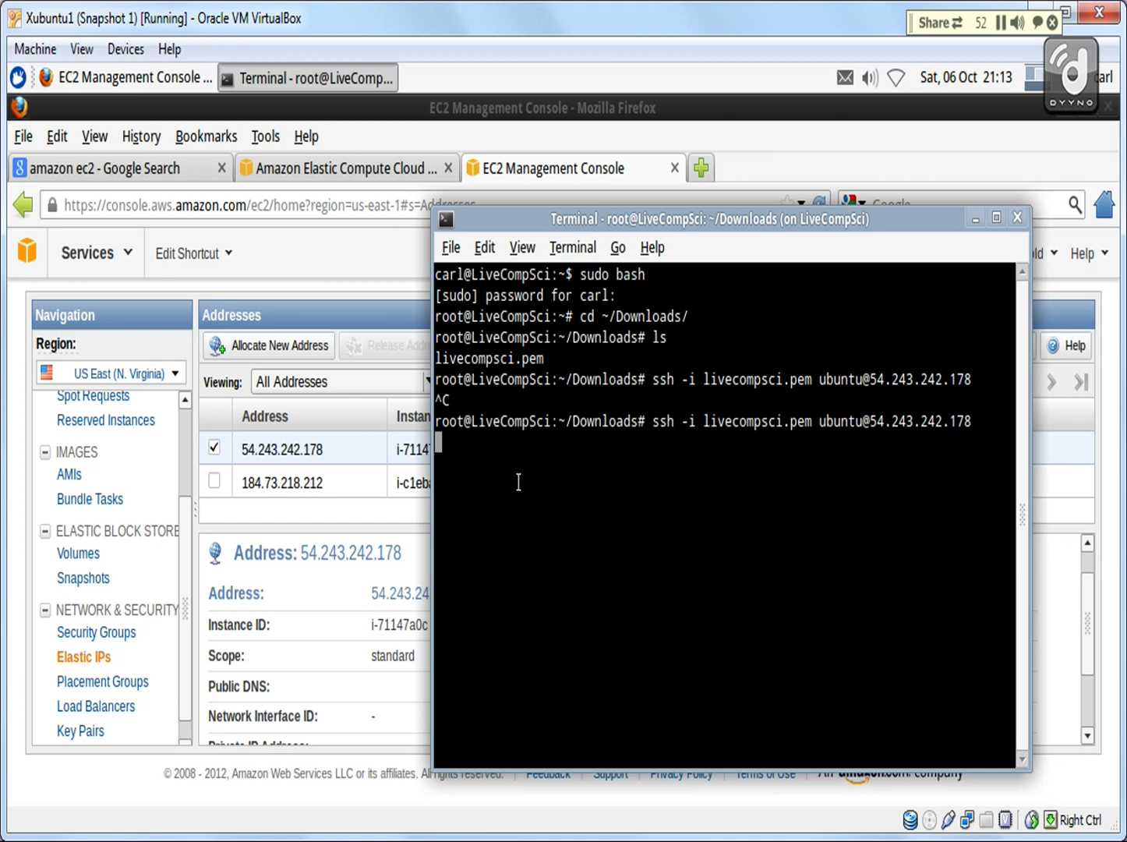
# - Switch back to the EC2 console in Firefox and view the security group rules of instance i-71147a0c
pyautogui.click(182, 572)
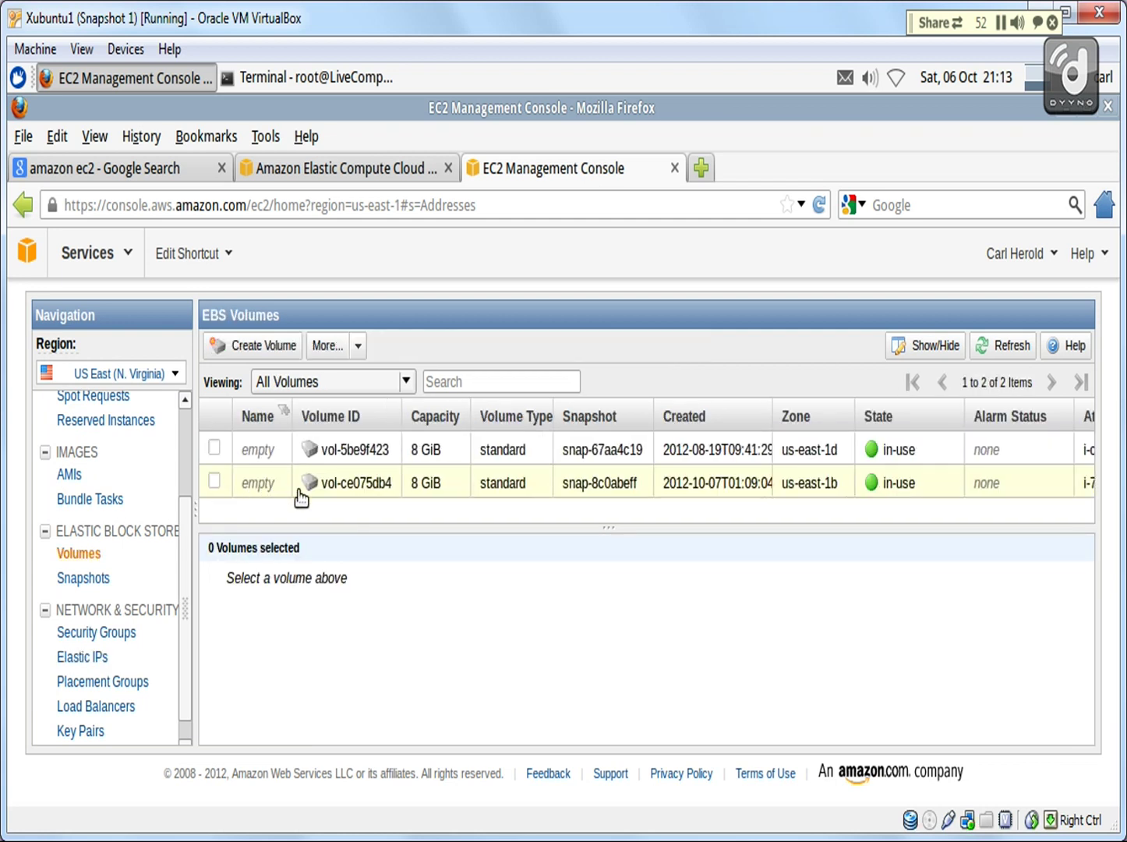
pyautogui.moveTo(187, 536)
pyautogui.mouseDown()
pyautogui.moveTo(189, 487)
pyautogui.moveTo(130, 495)
pyautogui.moveTo(184, 496)
pyautogui.moveTo(184, 423)
pyautogui.moveTo(193, 508)
pyautogui.mouseUp()
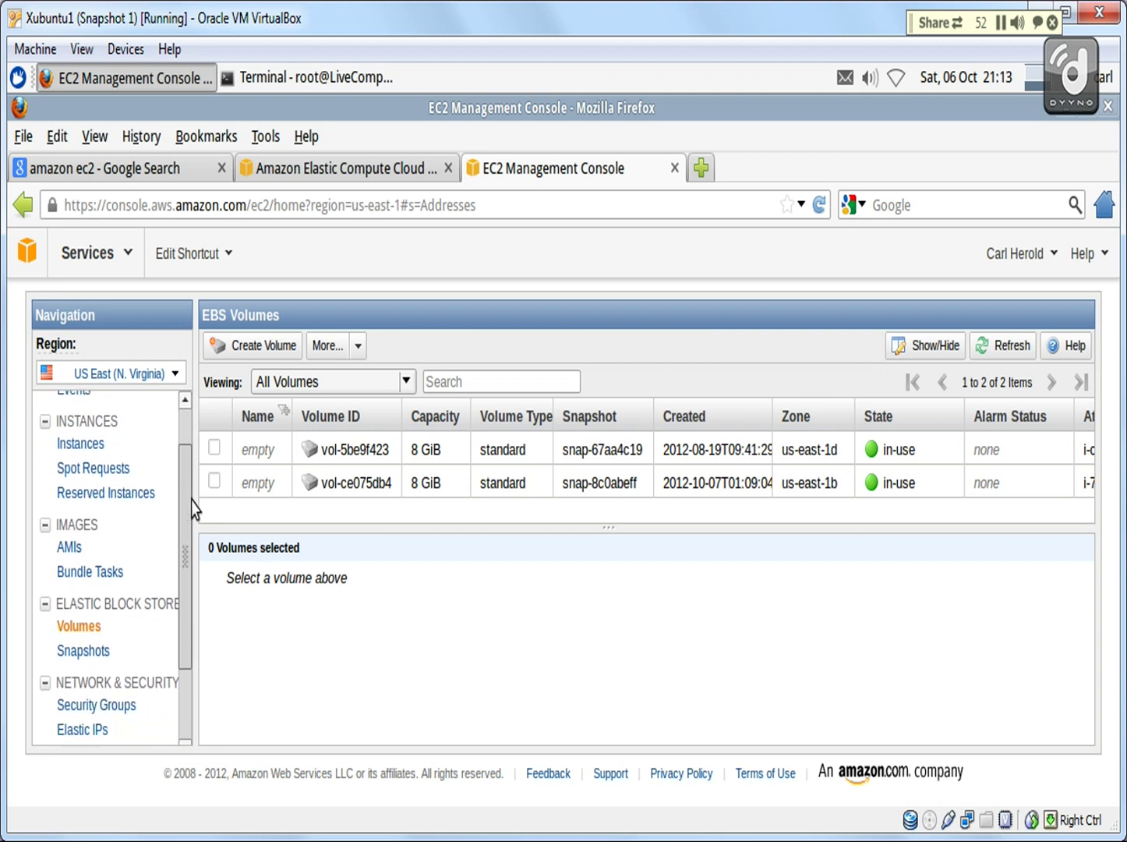
pyautogui.click(94, 444)
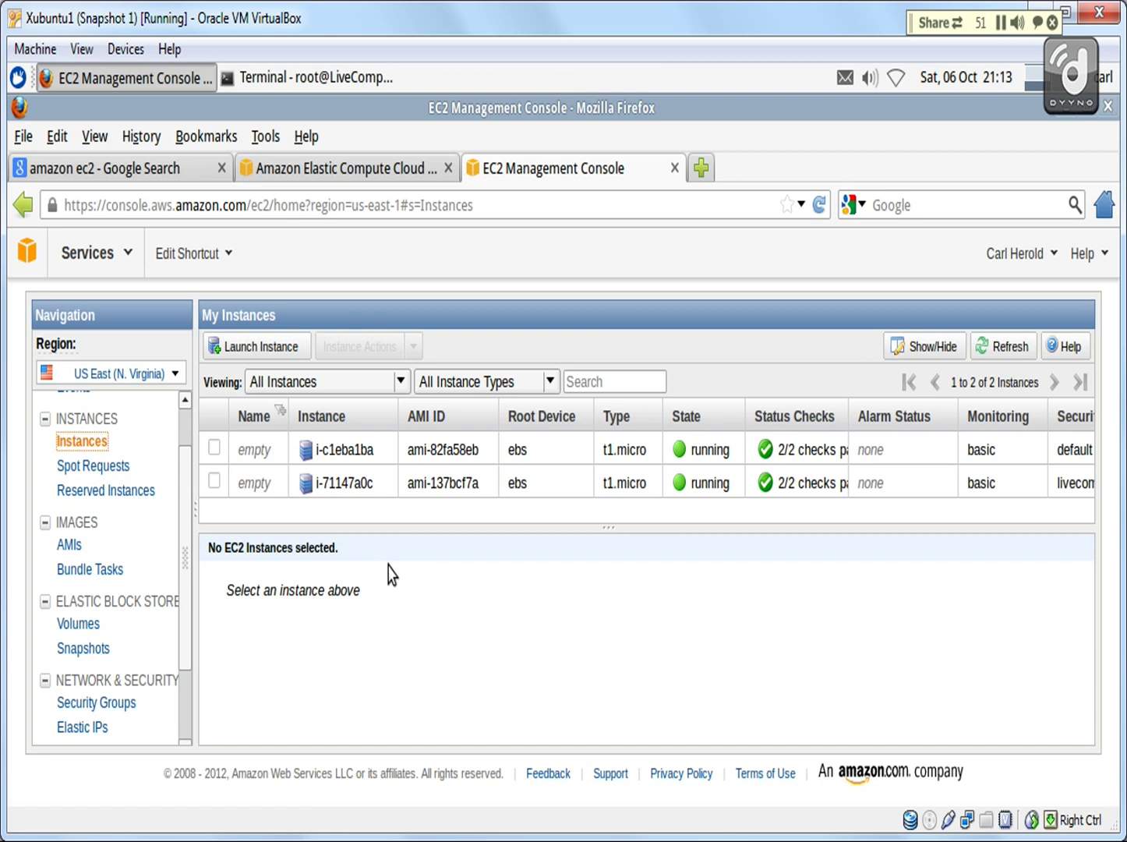
pyautogui.click(344, 489)
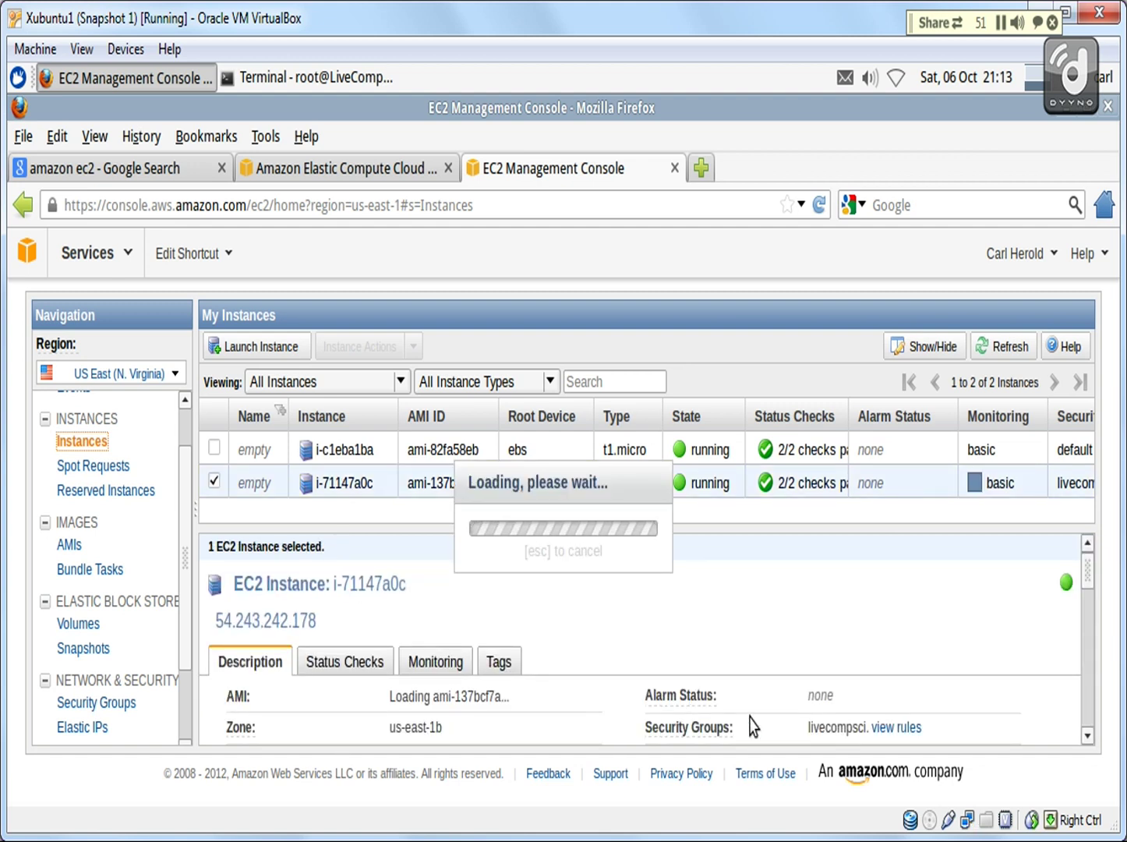
pyautogui.scroll(-3, 780, 713)
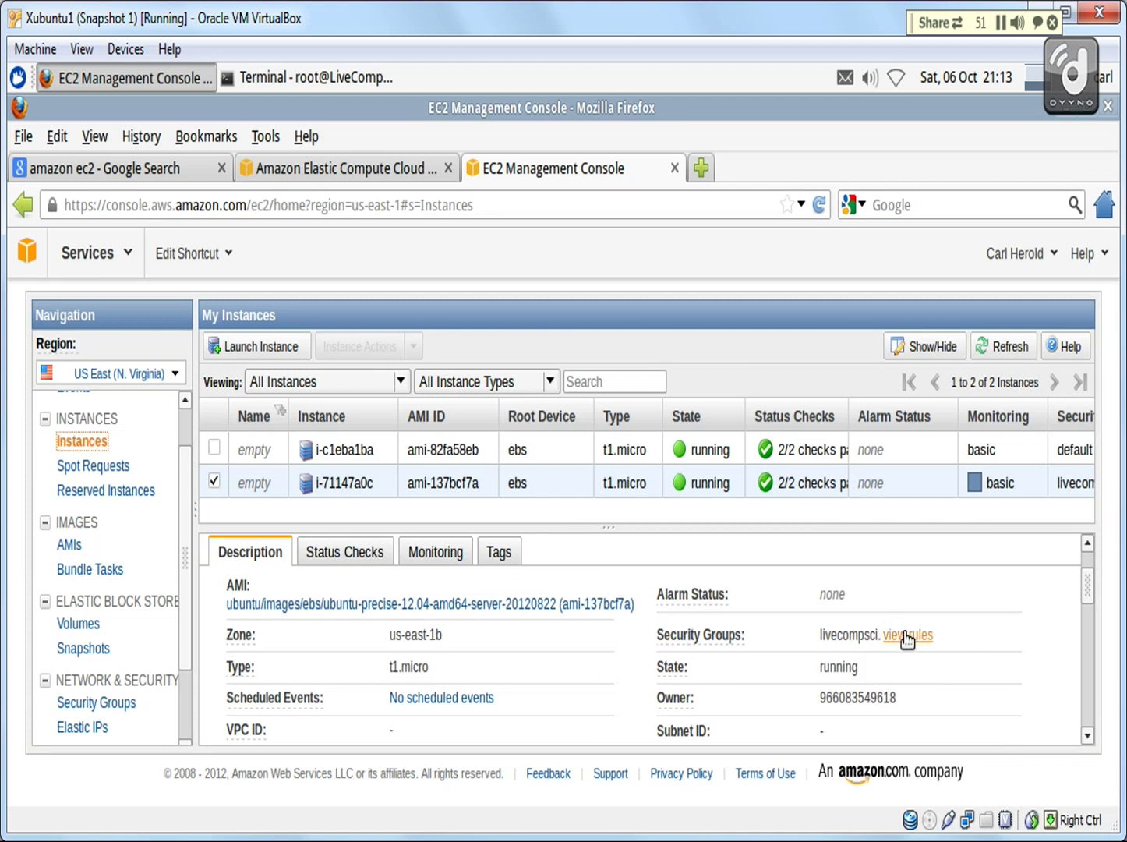
pyautogui.click(906, 635)
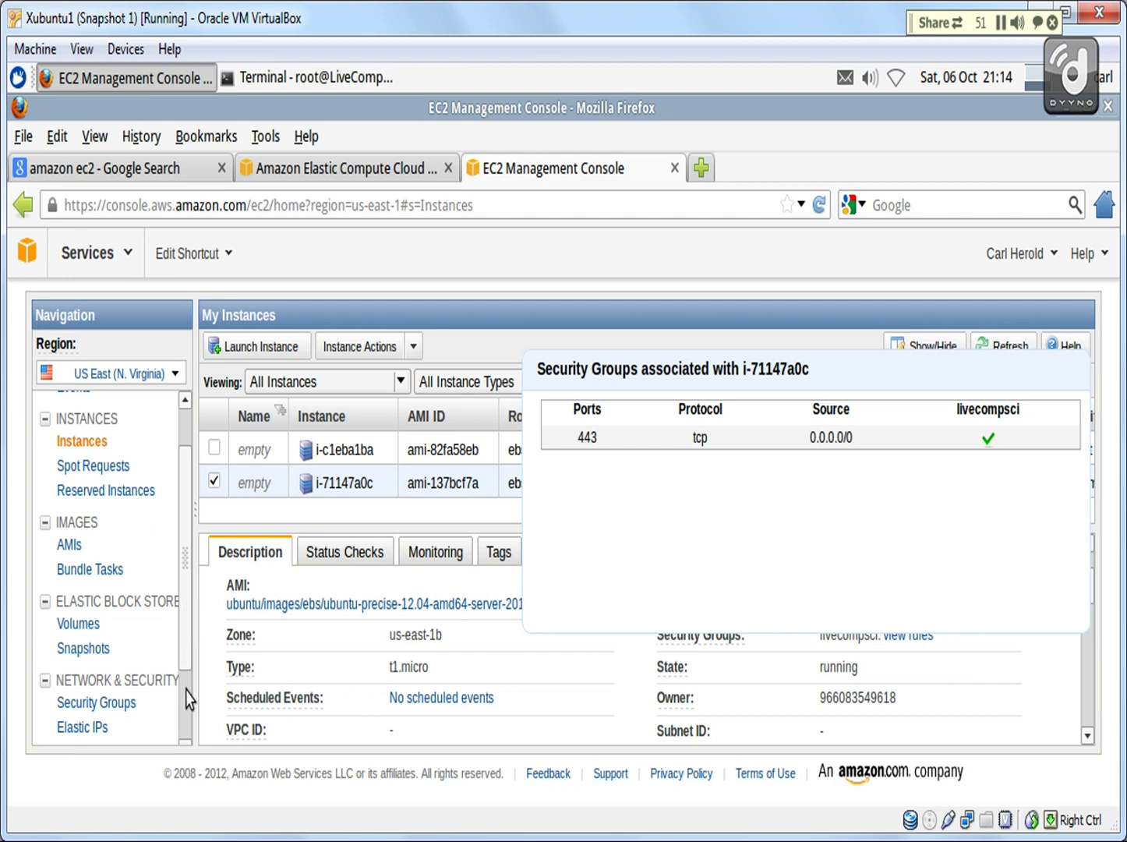
# - Add custom TCP rules for ports 22 and 80 with source 0.0.0.0/0 to the livecompsci security group's inbound rules
pyautogui.scroll(-3, 181, 698)
pyautogui.click(96, 607)
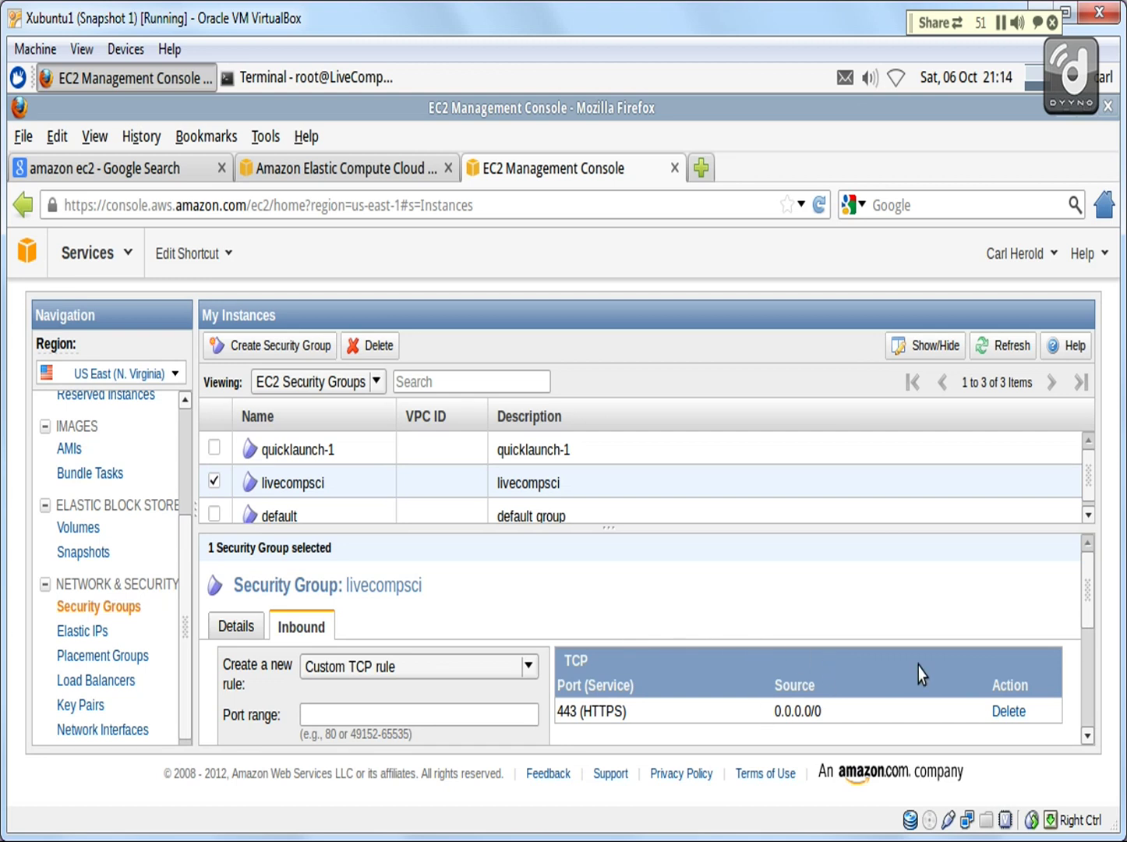
pyautogui.moveTo(1087, 608); pyautogui.dragTo(1089, 658)
pyautogui.click(461, 628)
pyautogui.write('22')
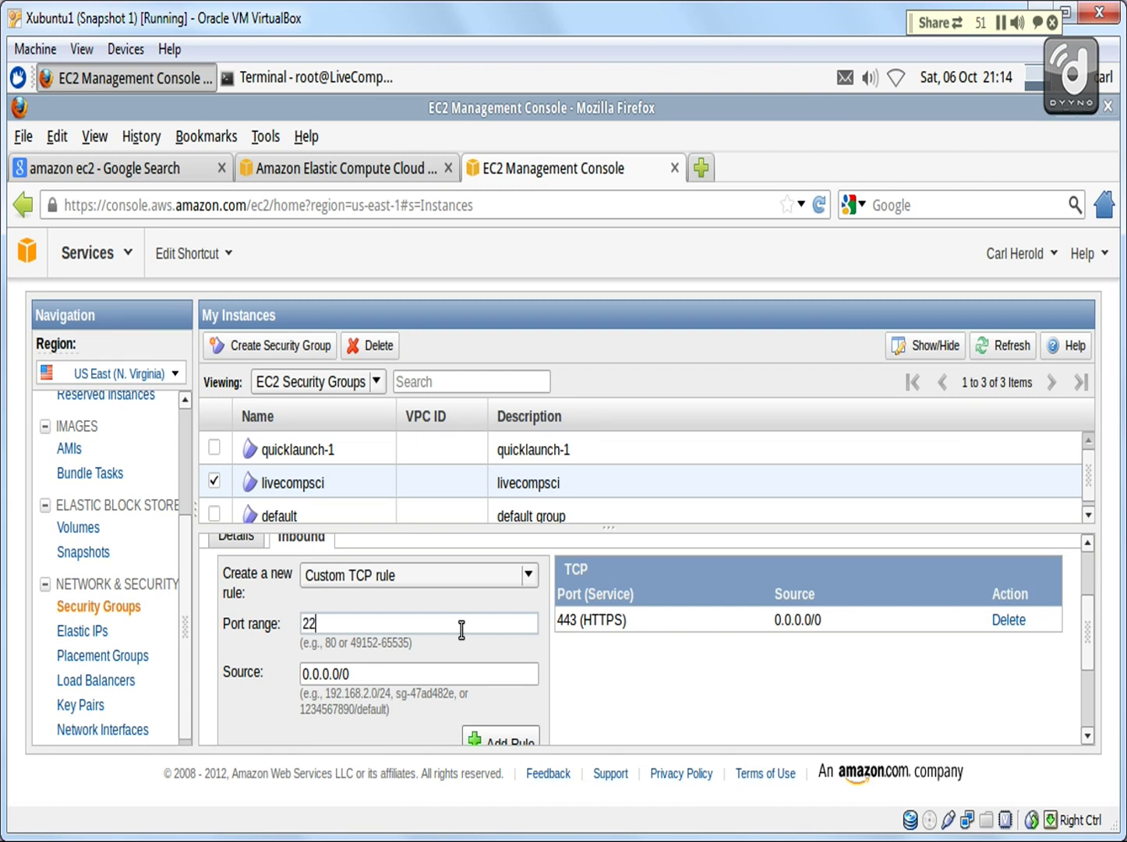
pyautogui.click(487, 736)
pyautogui.click(448, 633)
pyautogui.write('80')
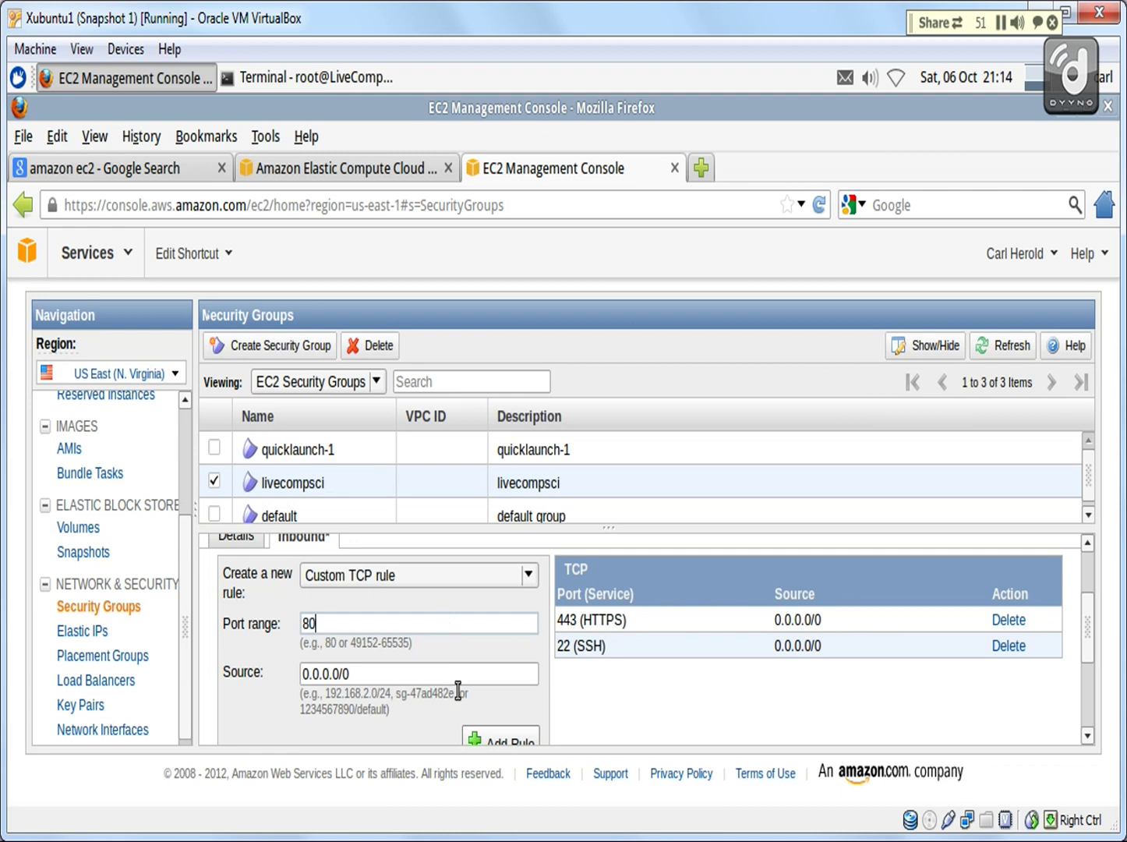
pyautogui.click(512, 736)
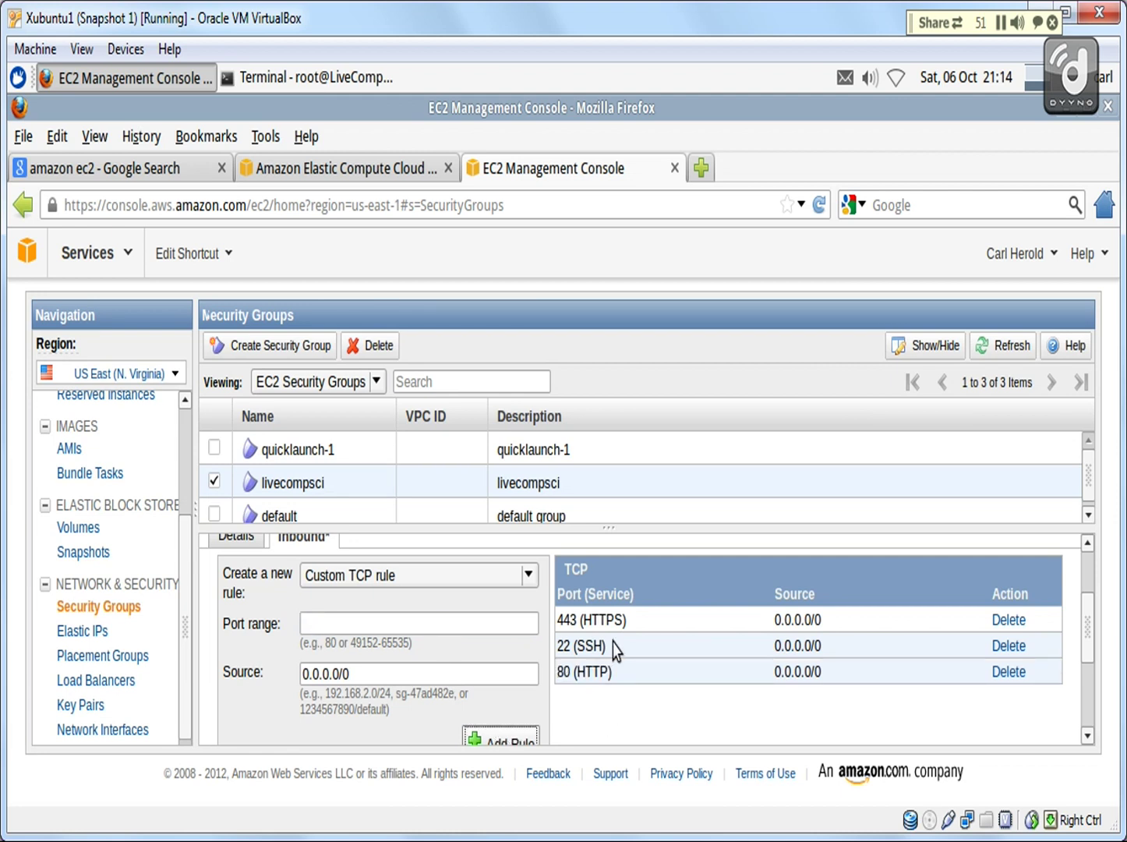
pyautogui.click(330, 84)
pyautogui.press('Up')
pyautogui.press('Return')
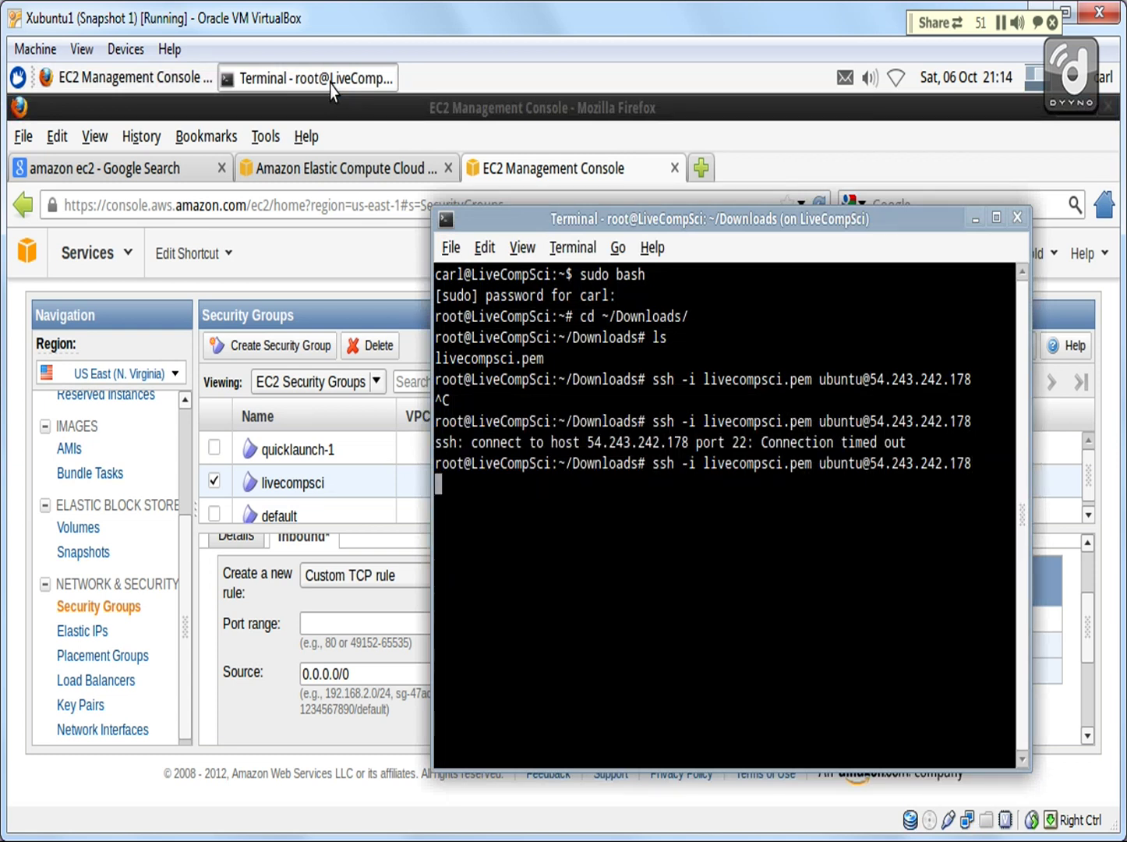
# - Return to the EC2 console in Firefox and apply the pending inbound rule changes for the livecompsci security group
pyautogui.click(326, 617)
pyautogui.scroll(-1, 590, 675)
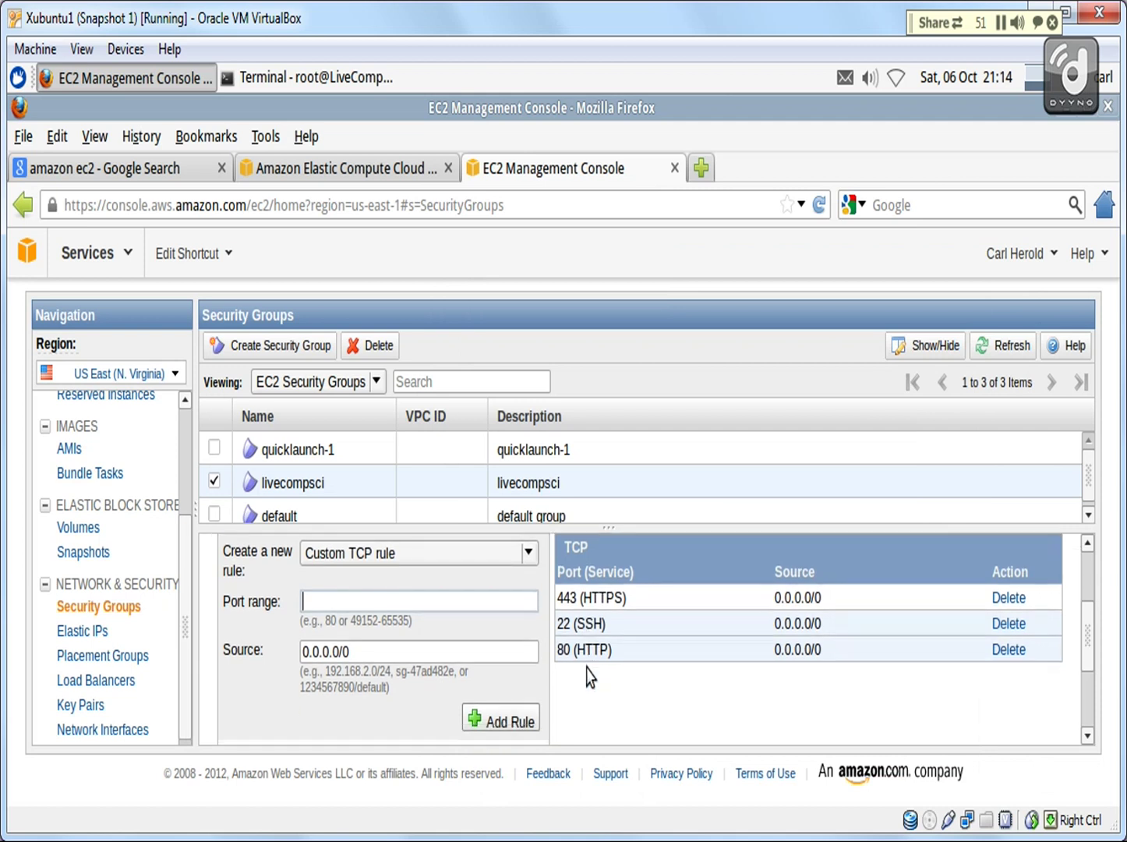
pyautogui.scroll(-3, 590, 675)
pyautogui.scroll(1, 468, 749)
pyautogui.scroll(-2, 415, 705)
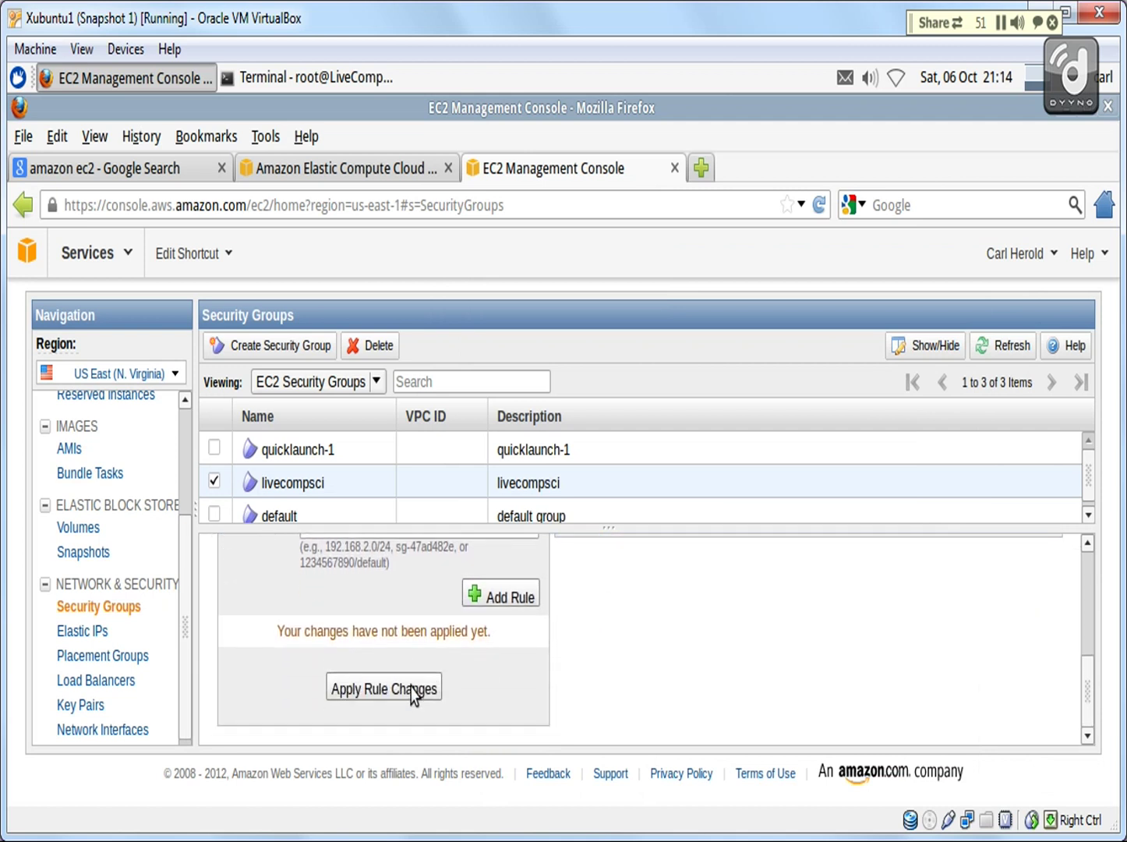
pyautogui.click(412, 691)
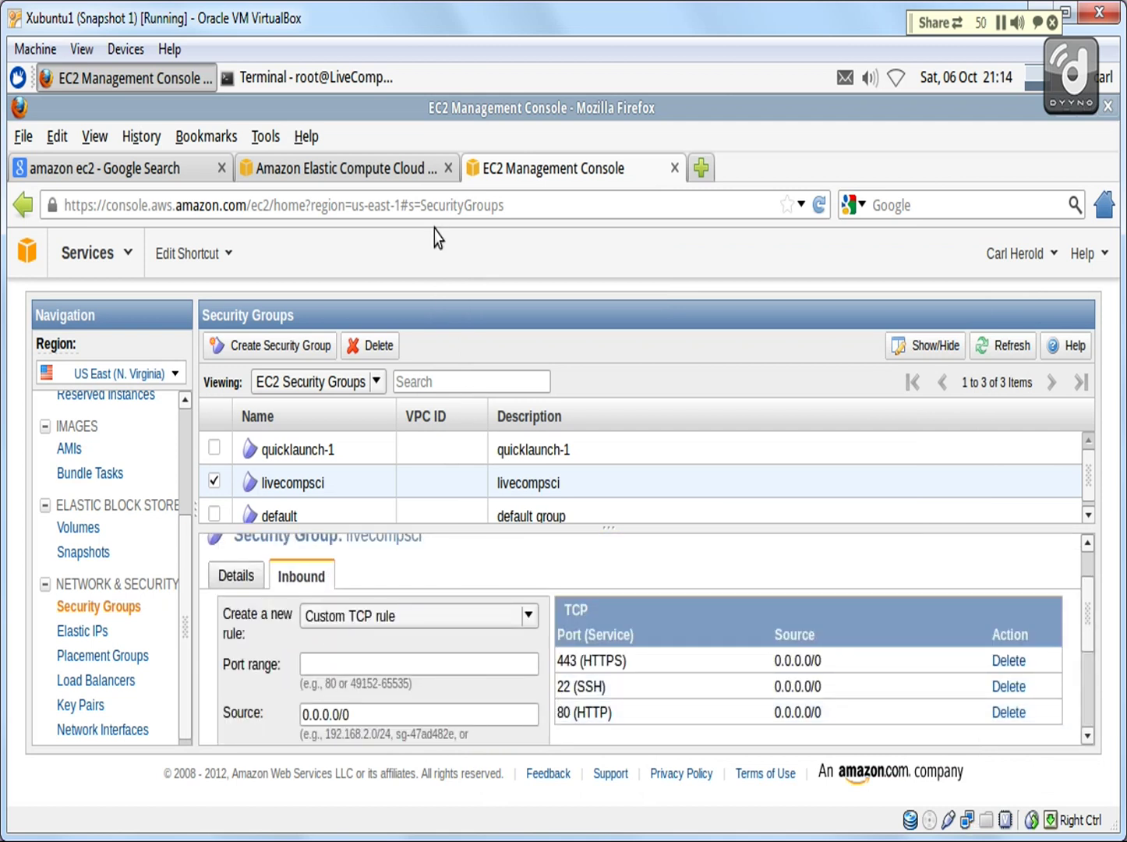
pyautogui.click(343, 78)
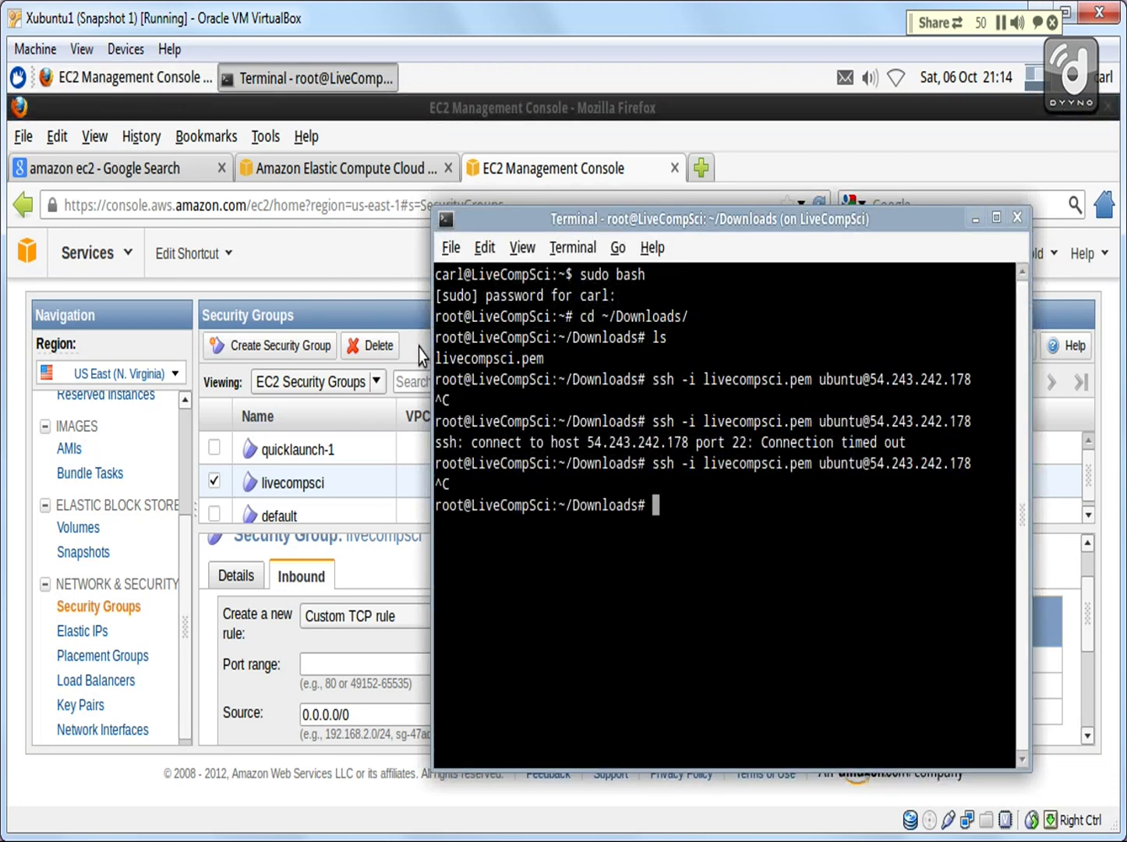
pyautogui.press('Up')
pyautogui.press('Return')
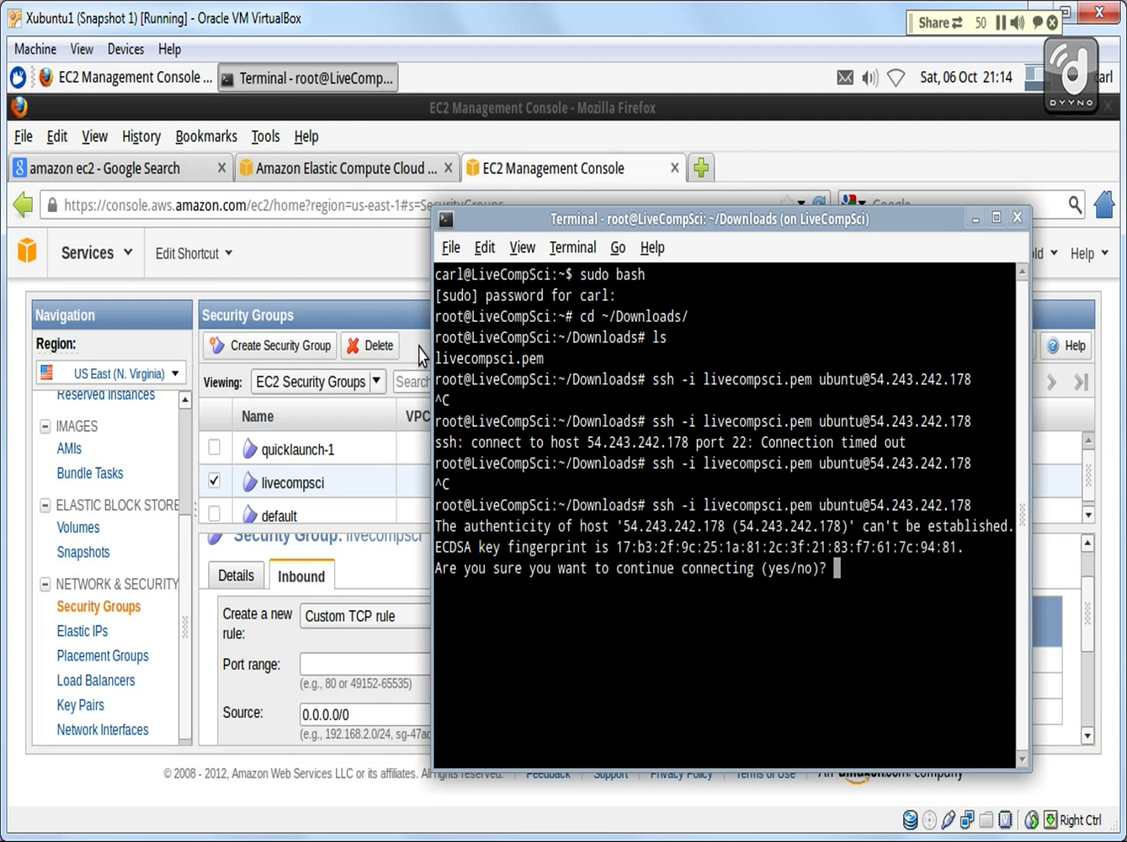
pyautogui.write('yes')
pyautogui.press('Return')
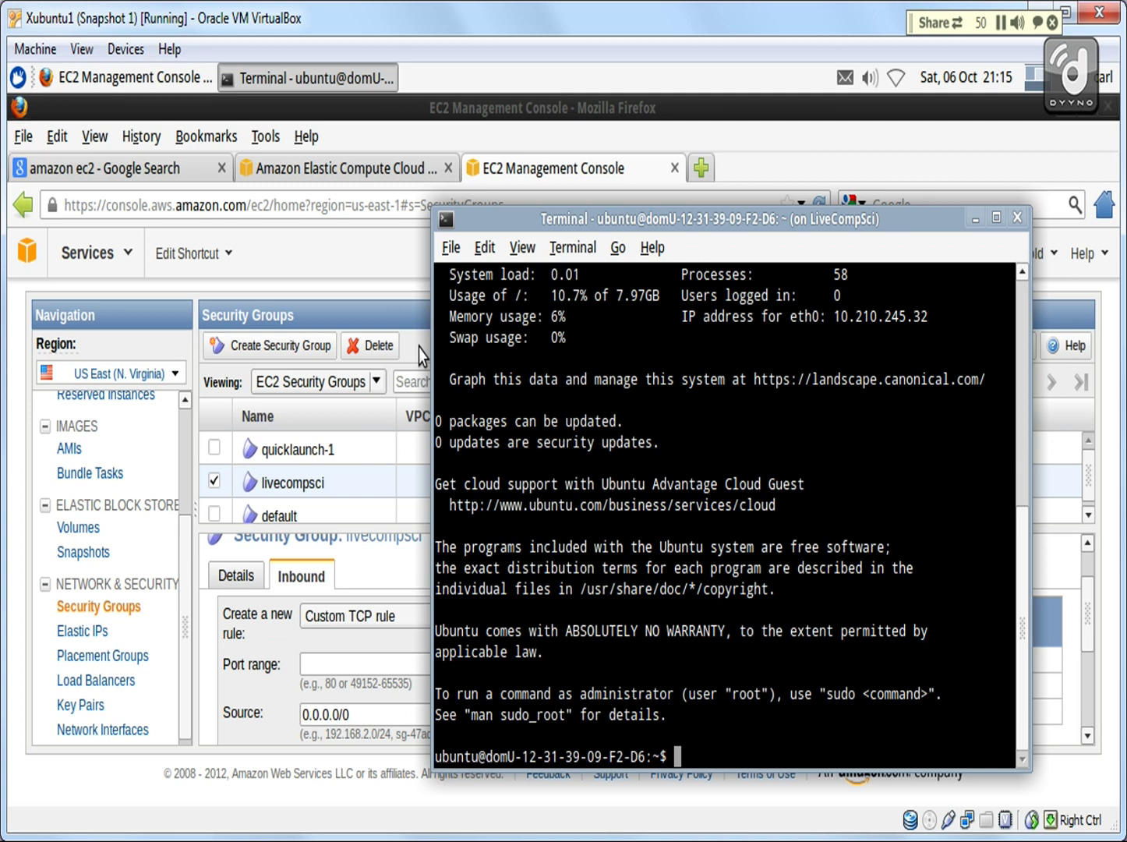
# - Start a root shell on the remote Ubuntu server with sudo bash
pyautogui.moveTo(513, 226); pyautogui.dragTo(470, 234)
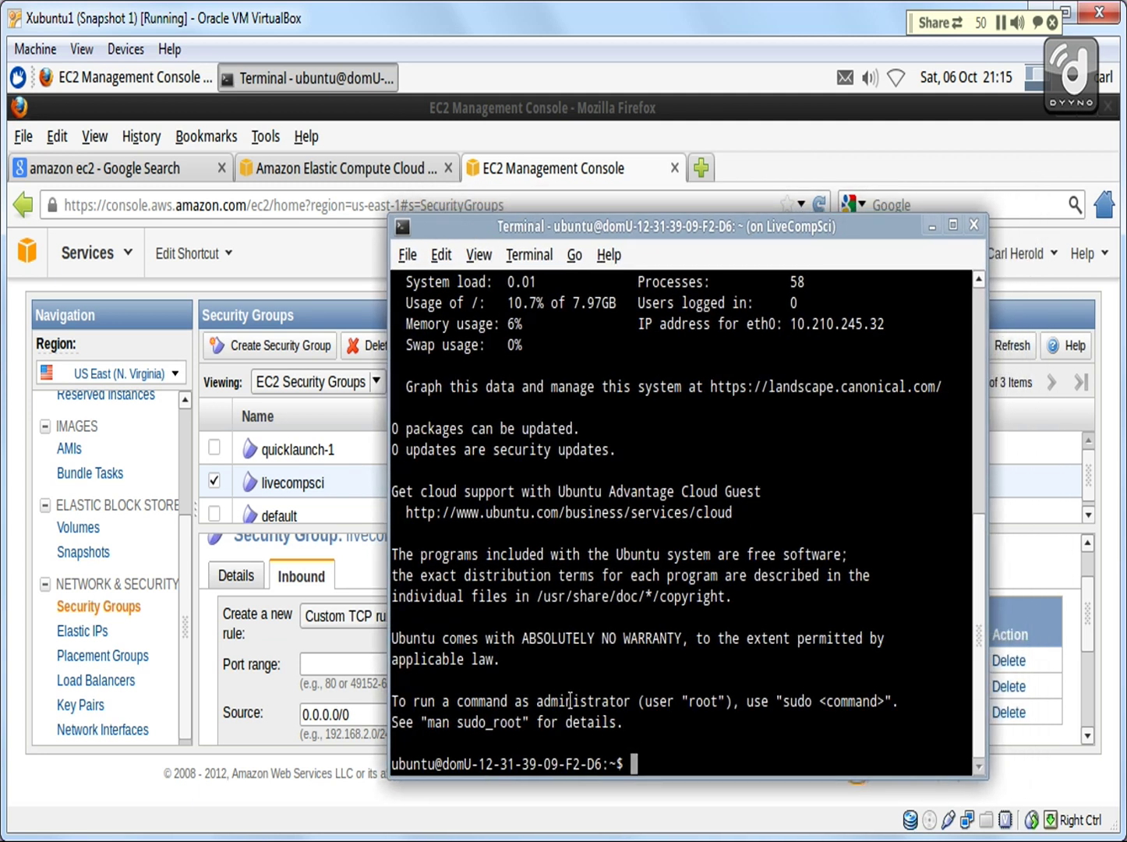
pyautogui.press('Return')
pyautogui.press('Return')
pyautogui.press('Return')
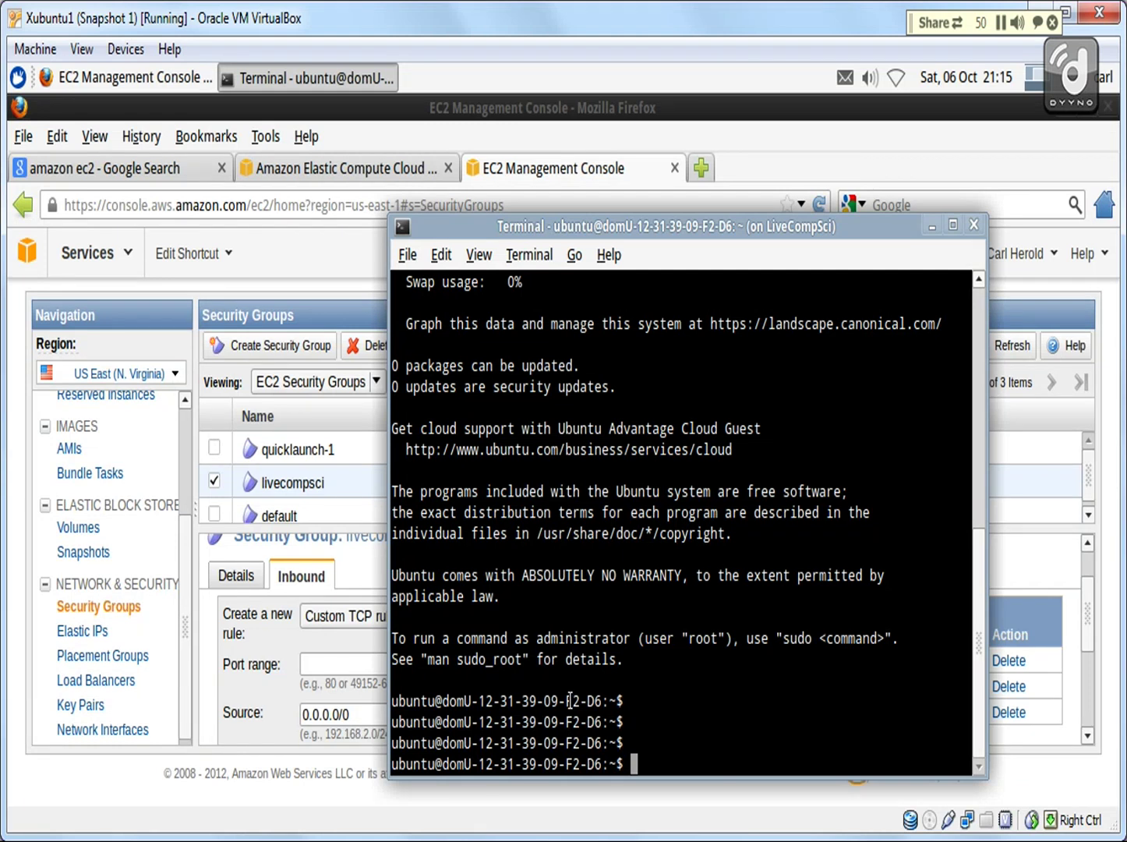
pyautogui.write('sudo bash')
pyautogui.press('Return')
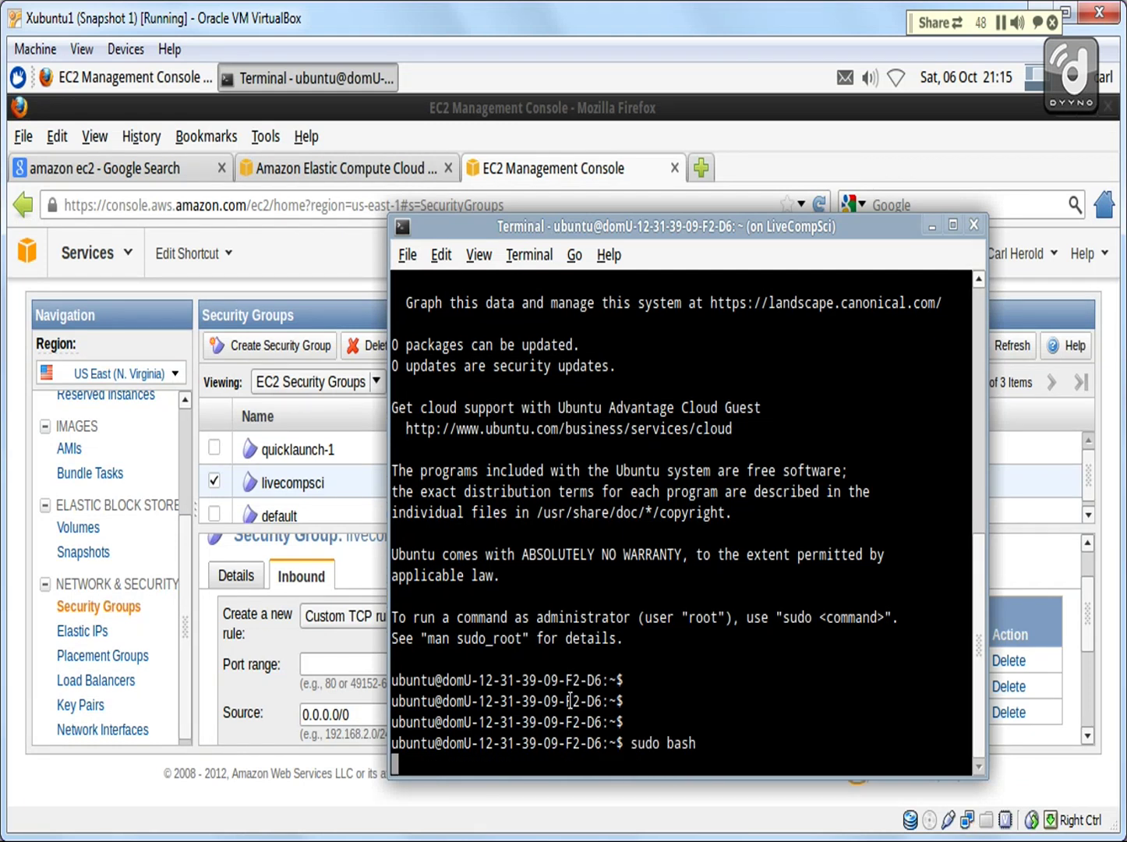
pyautogui.press('Return')
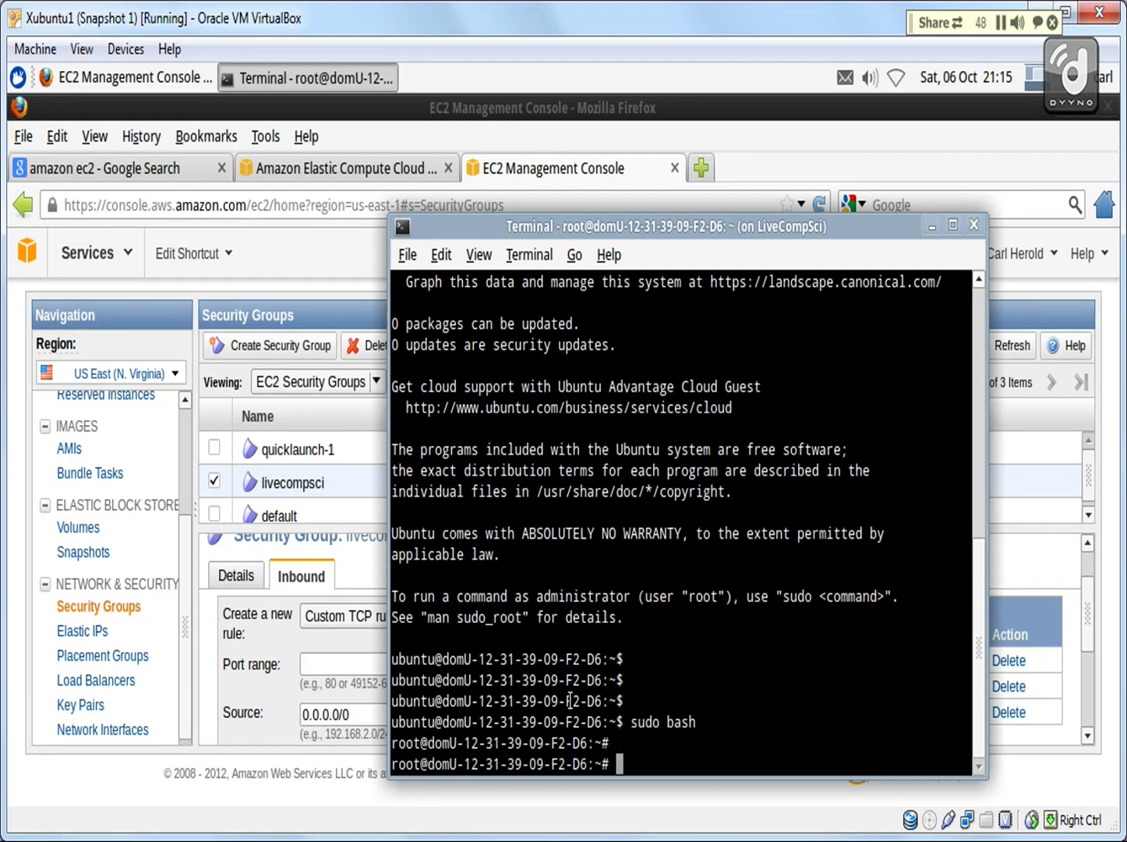